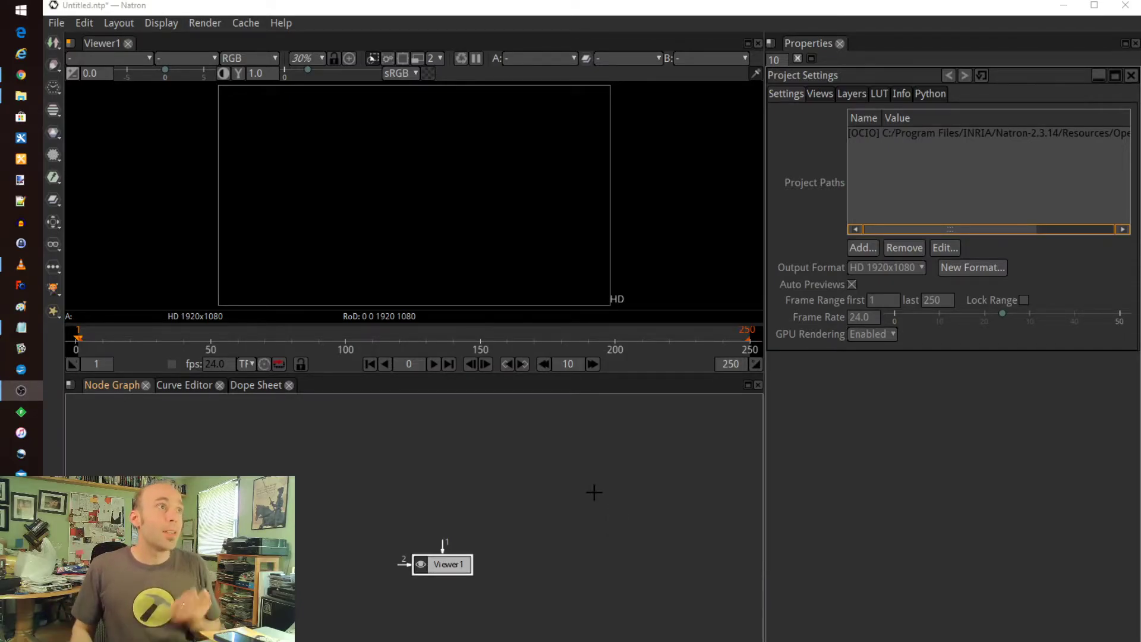
- Scroll through the Natron User Guide contents in Chrome, then minimize the browser to return to Natron
{"action": "left_click", "coordinate": [21, 74]}
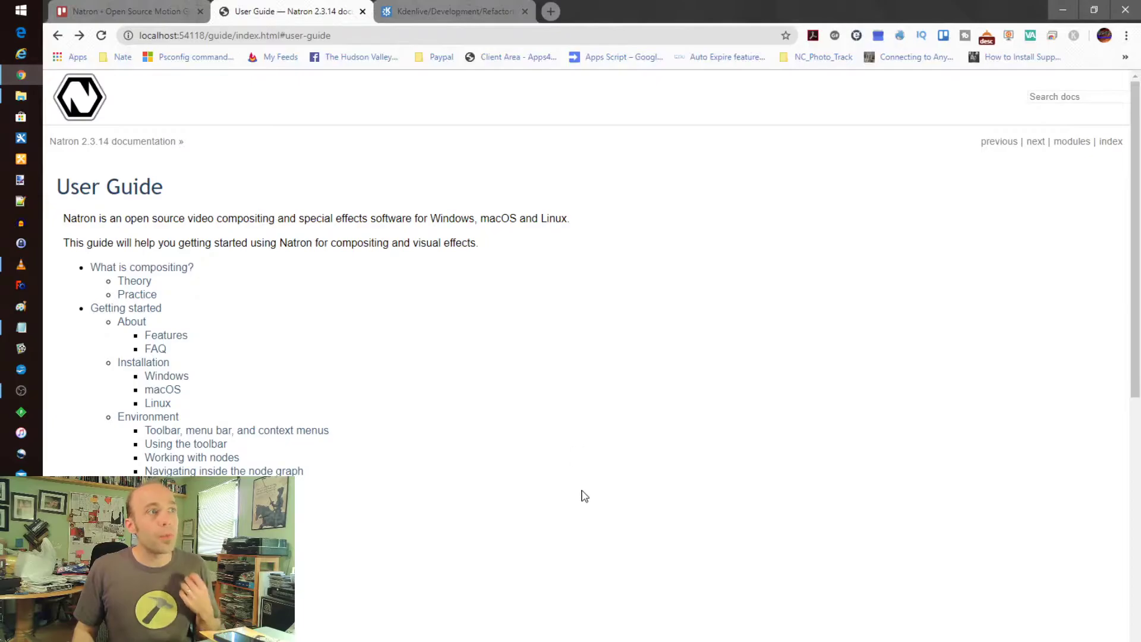
{"action": "scroll", "coordinate": [582, 496], "scroll_direction": "down", "scroll_amount": 2}
{"action": "scroll", "coordinate": [582, 497], "scroll_direction": "up", "scroll_amount": 1}
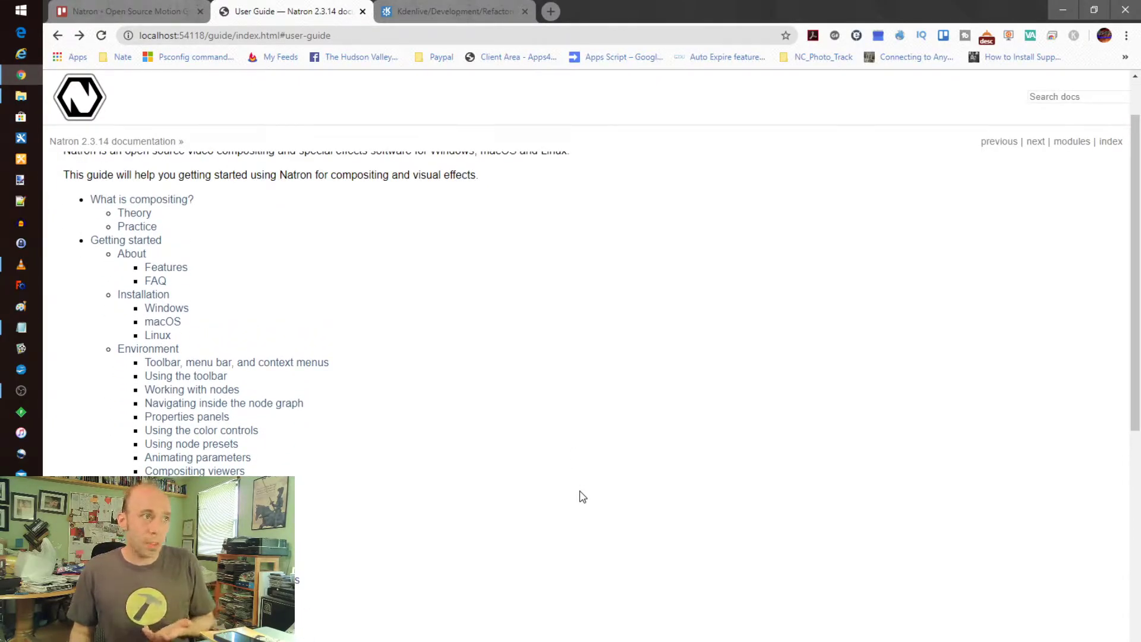
{"action": "scroll", "coordinate": [582, 496], "scroll_direction": "down", "scroll_amount": 2}
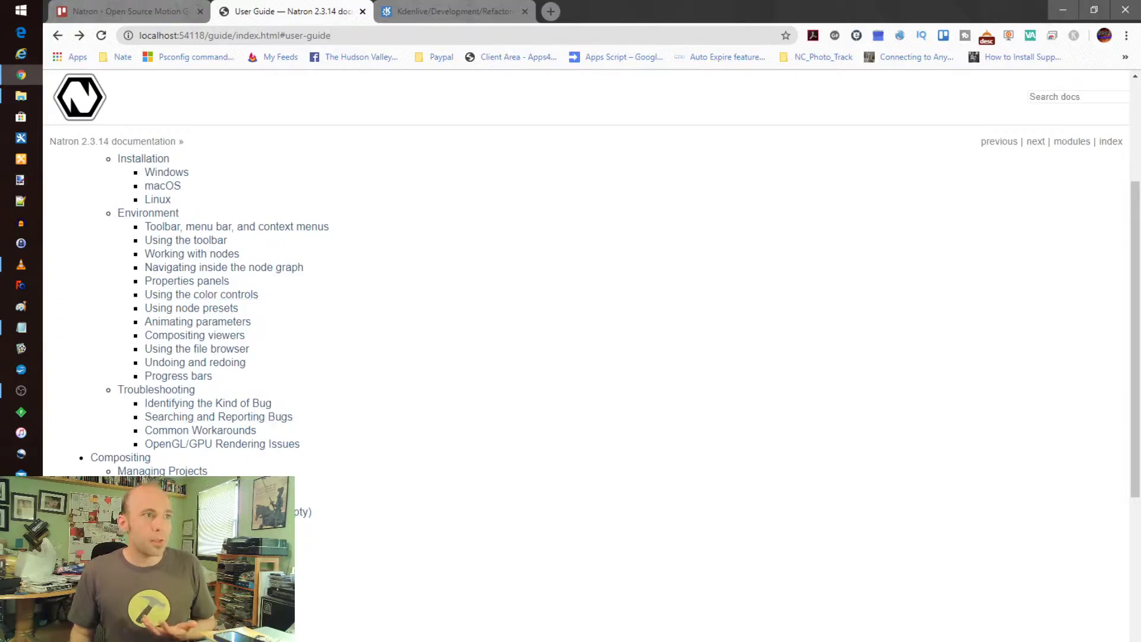
{"action": "scroll", "coordinate": [244, 434], "scroll_direction": "down", "scroll_amount": 1}
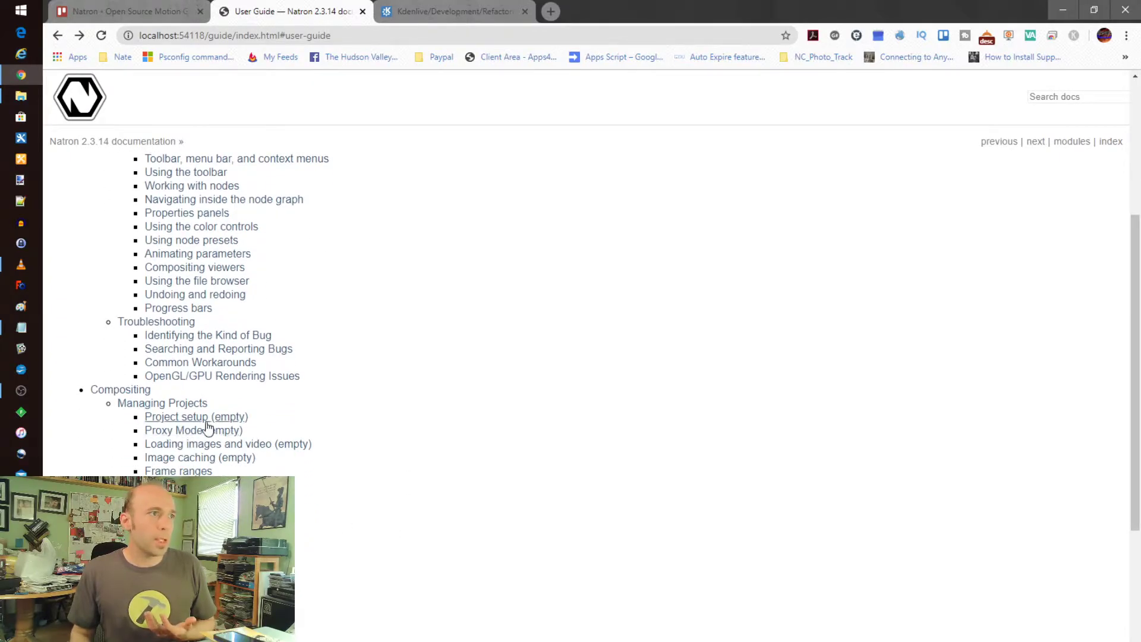
{"action": "scroll", "coordinate": [427, 452], "scroll_direction": "up", "scroll_amount": 4}
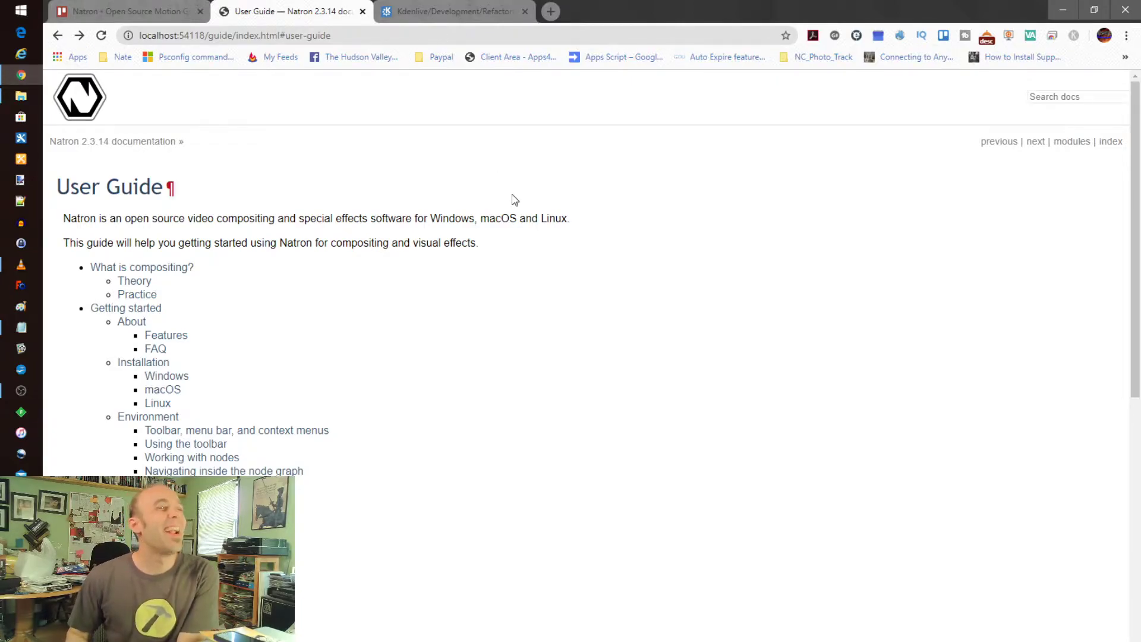
{"action": "left_click", "coordinate": [1063, 10]}
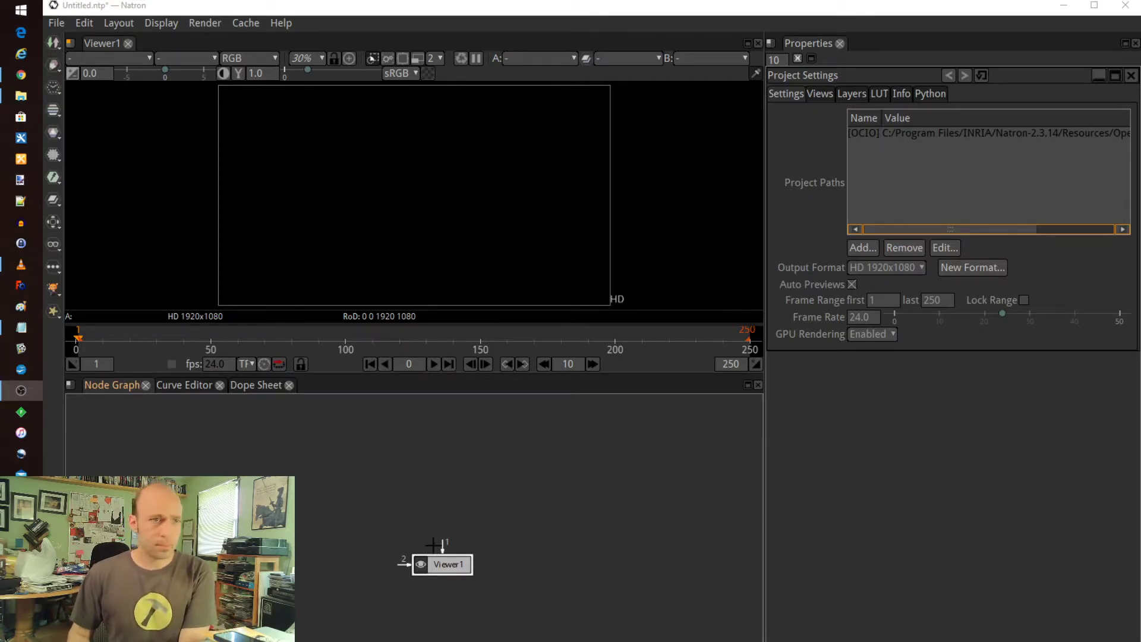
{"action": "left_click", "coordinate": [432, 562]}
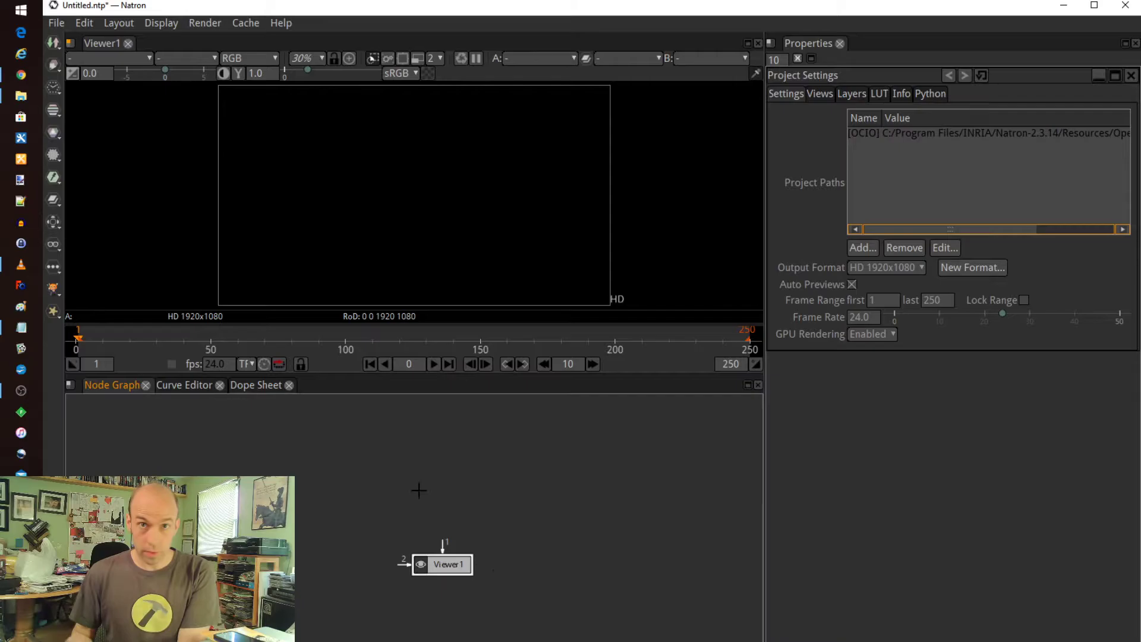
- Add a Text node from the Node Graph's Draw menu so it feeds Viewer1
{"action": "right_click", "coordinate": [438, 565]}
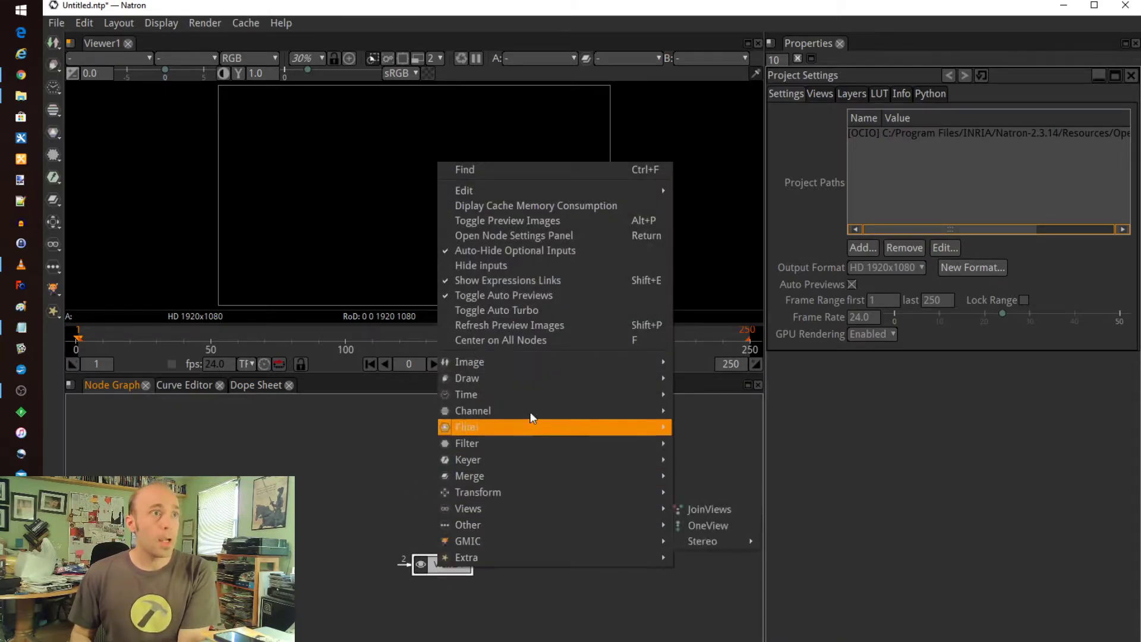
{"action": "mouse_move", "coordinate": [529, 384]}
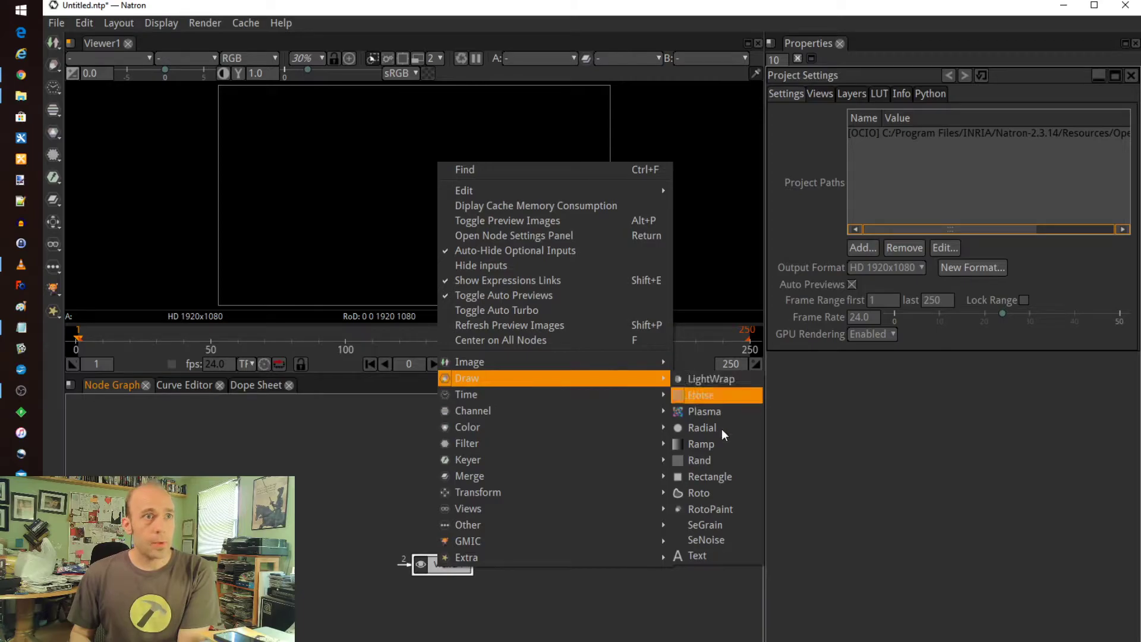
{"action": "left_click", "coordinate": [724, 556]}
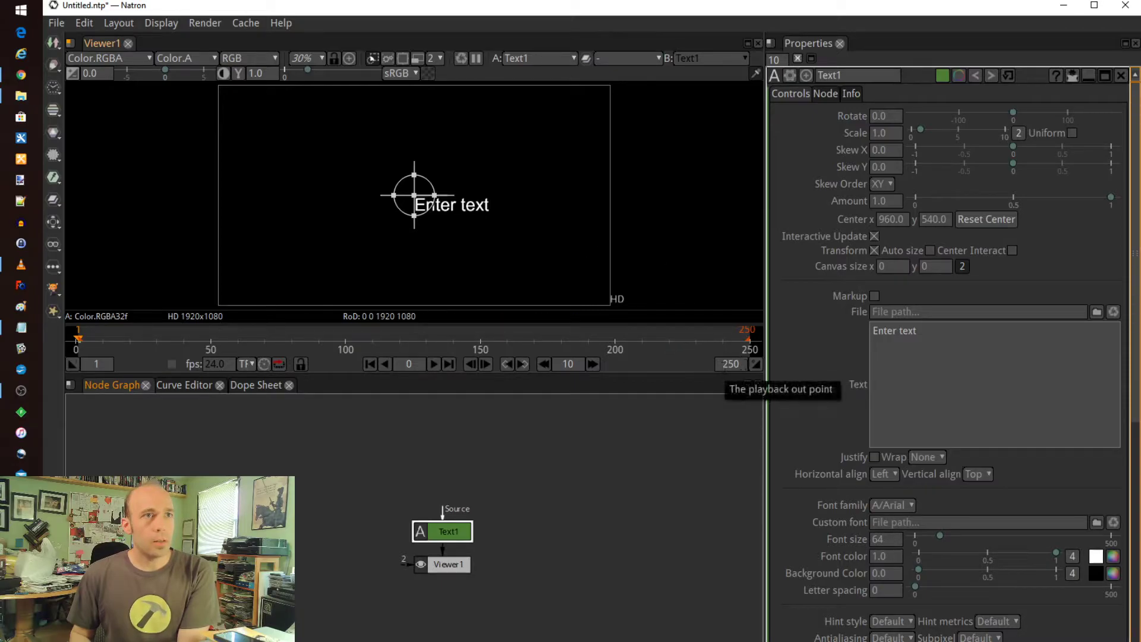
- Set the timeline's out point to frame 50
{"action": "left_click", "coordinate": [735, 363]}
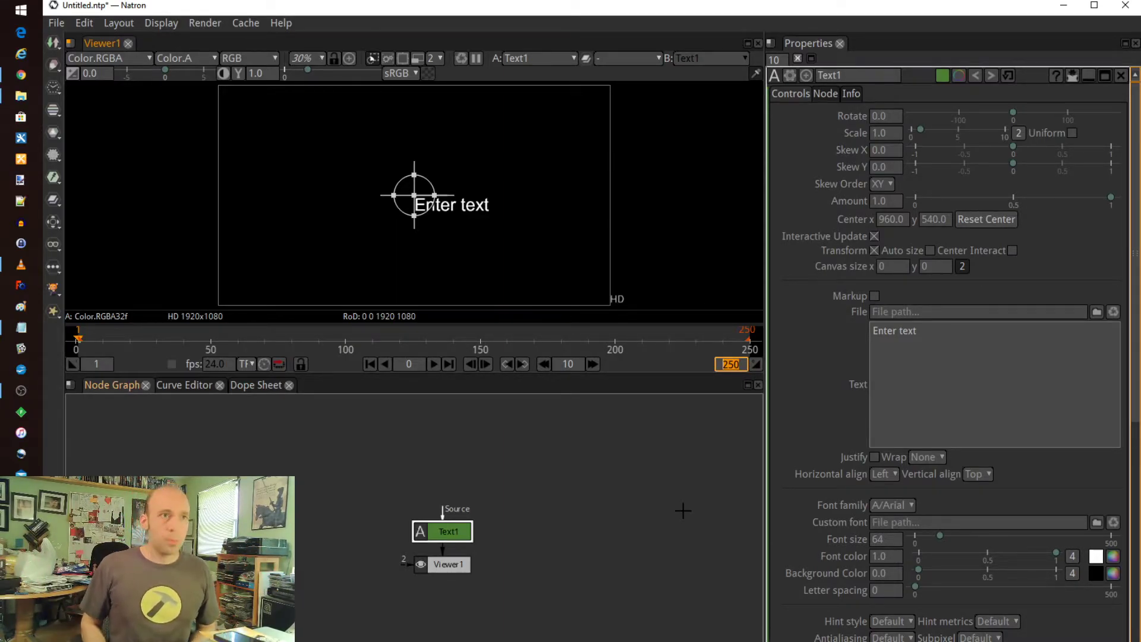
{"action": "type", "text": "50"}
{"action": "key", "text": "Return"}
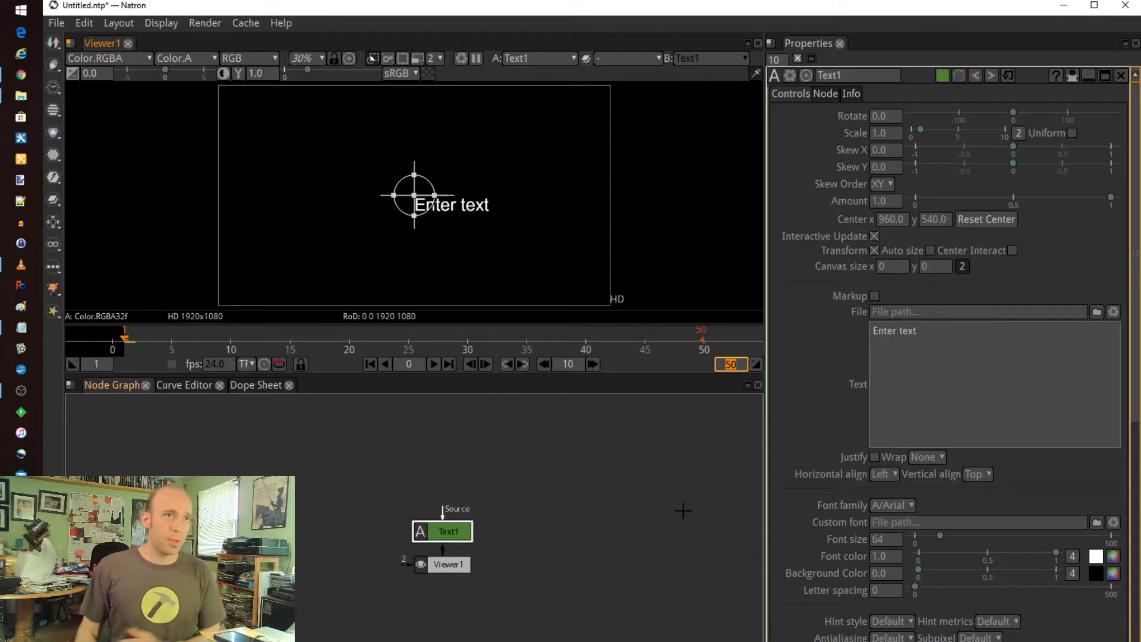
{"action": "left_click", "coordinate": [458, 532]}
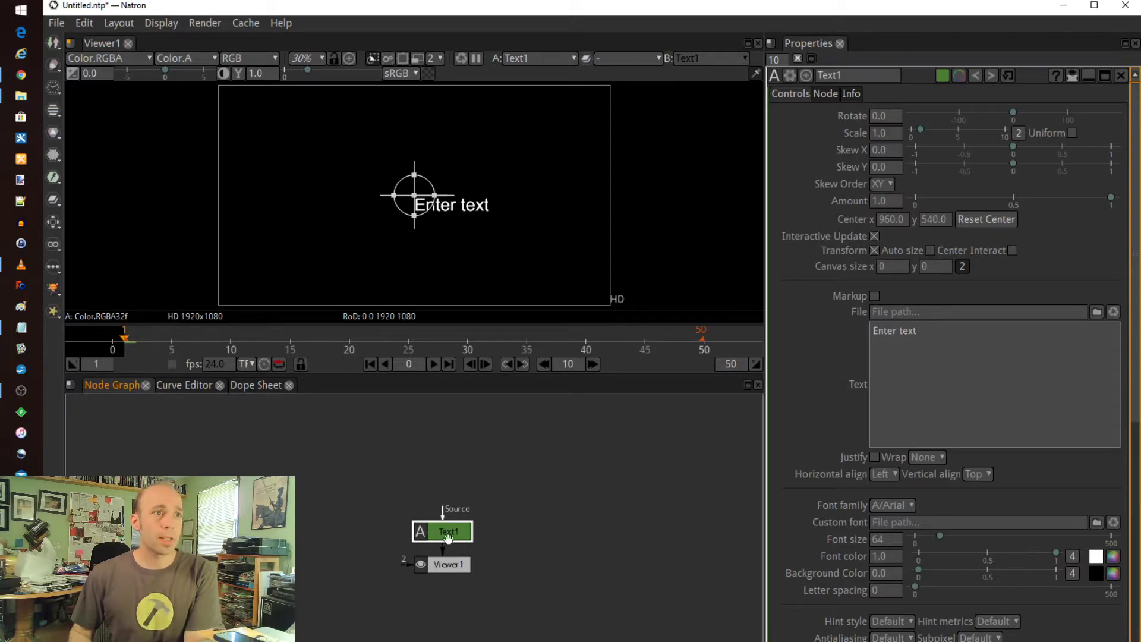
- Replace the Text node's placeholder 'Enter text' with 'Some text'
{"action": "left_click", "coordinate": [988, 326]}
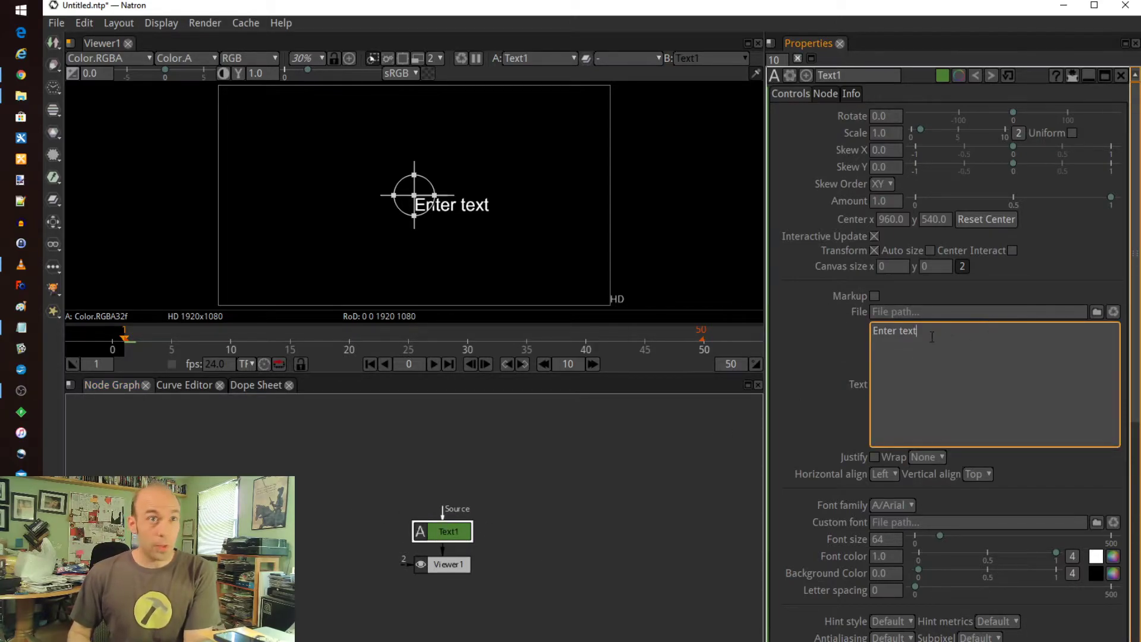
{"action": "left_click_drag", "start_coordinate": [932, 336], "coordinate": [831, 329]}
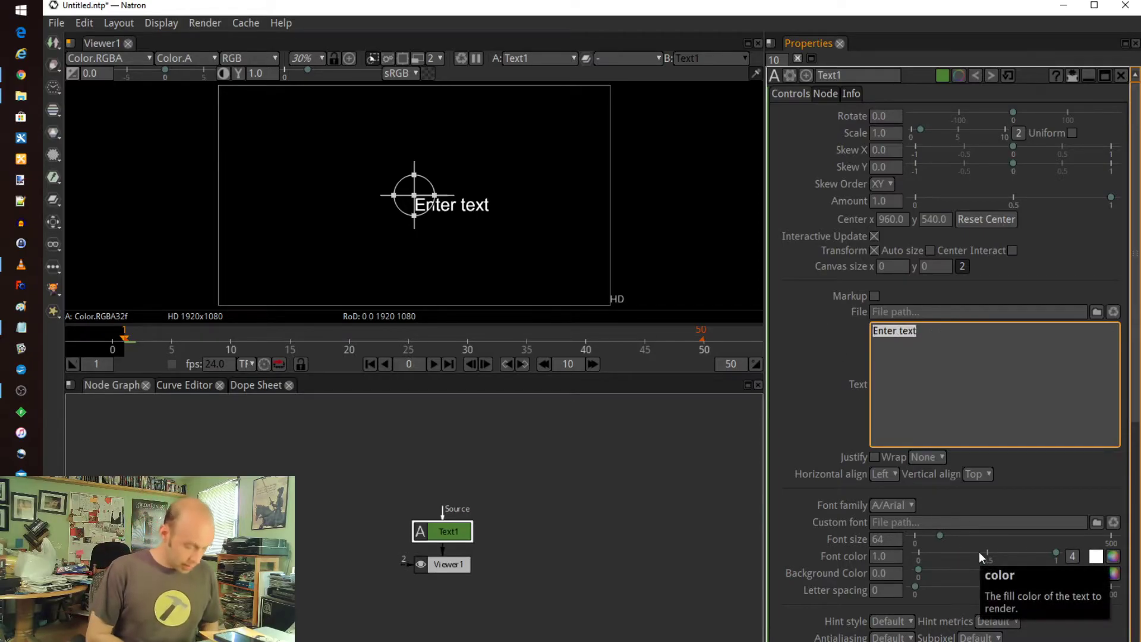
{"action": "type", "text": "Some text"}
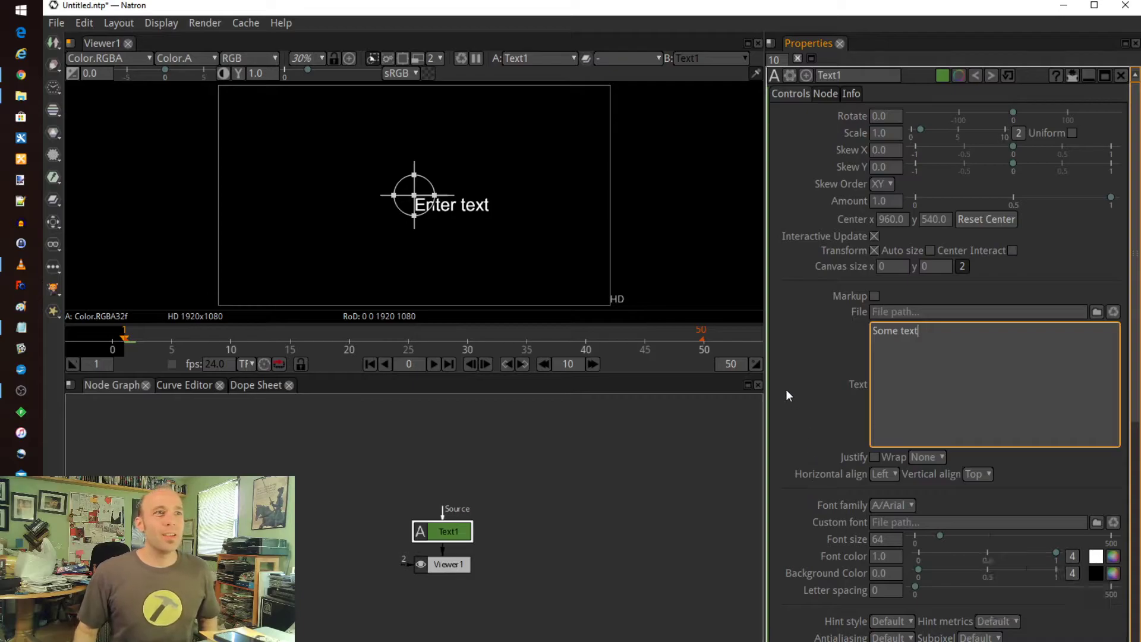
{"action": "left_click", "coordinate": [810, 388]}
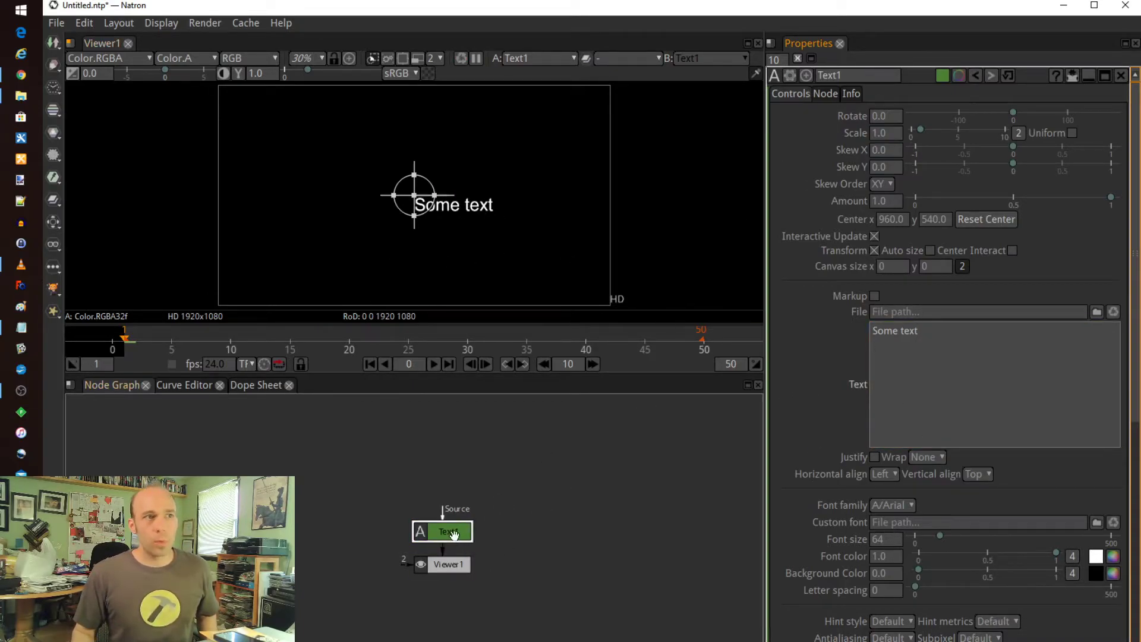
- Rename the Text1 node to FirstLayer
{"action": "double_click", "coordinate": [848, 76]}
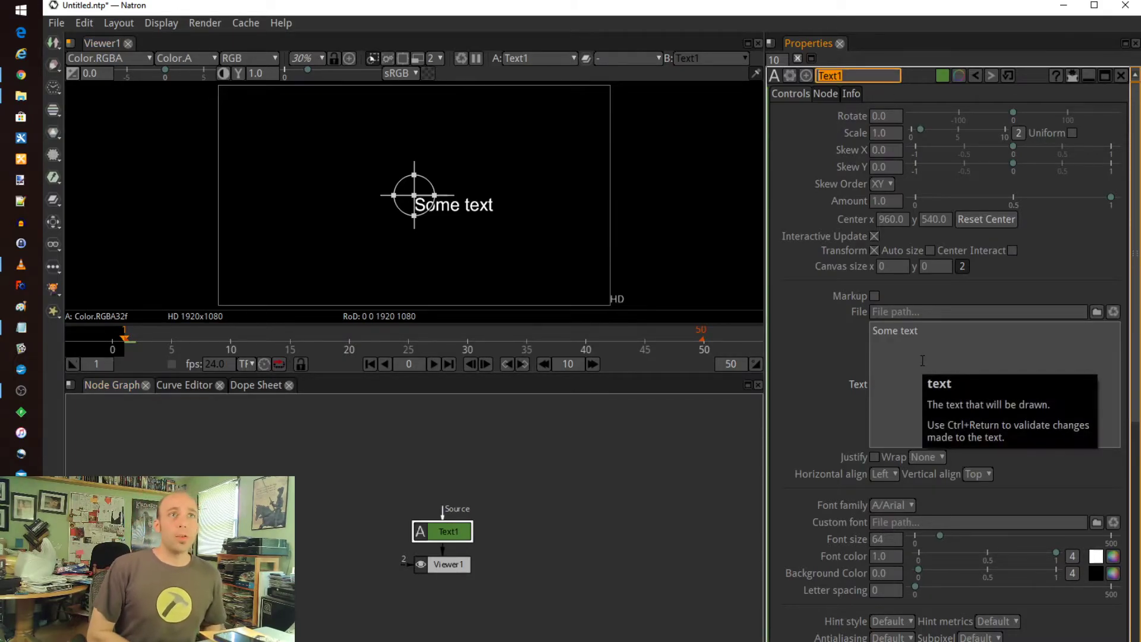
{"action": "key", "text": "End"}
{"action": "key", "text": "BackSpace"}
{"action": "key", "text": "BackSpace"}
{"action": "key", "text": "BackSpace"}
{"action": "key", "text": "BackSpace"}
{"action": "key", "text": "BackSpace"}
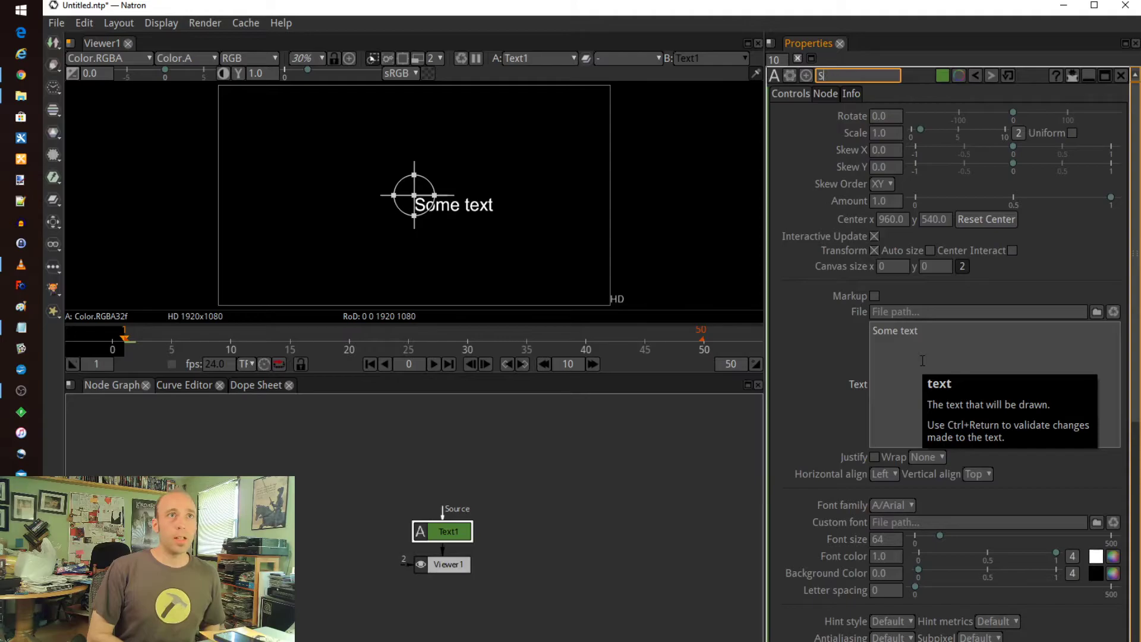
{"action": "type", "text": "Fi"}
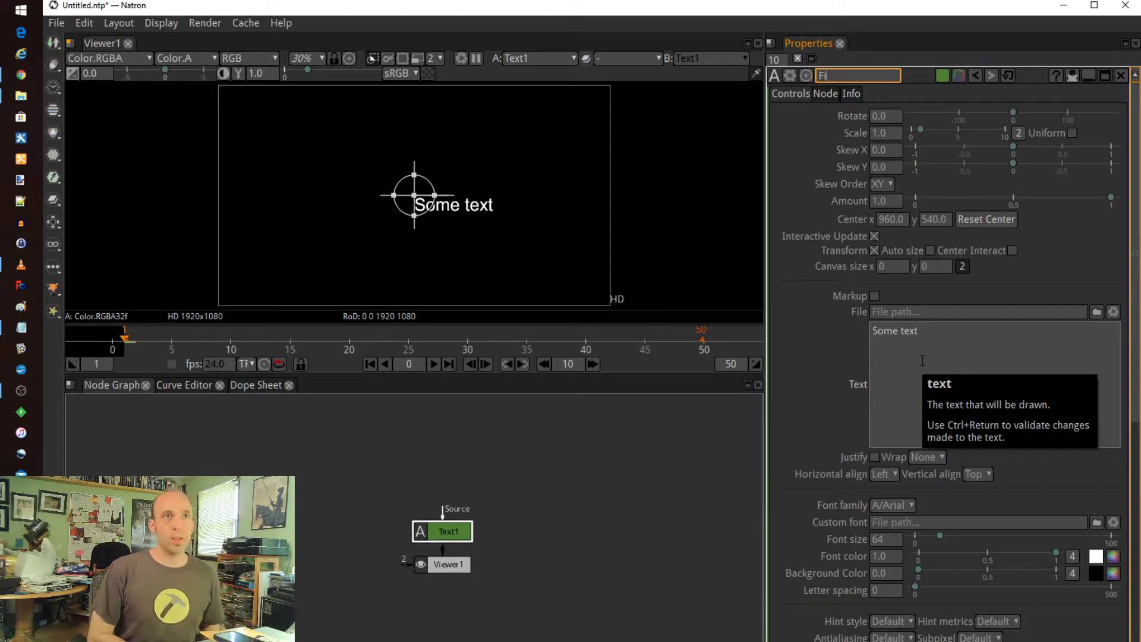
{"action": "type", "text": "rstLayer"}
{"action": "key", "text": "Return"}
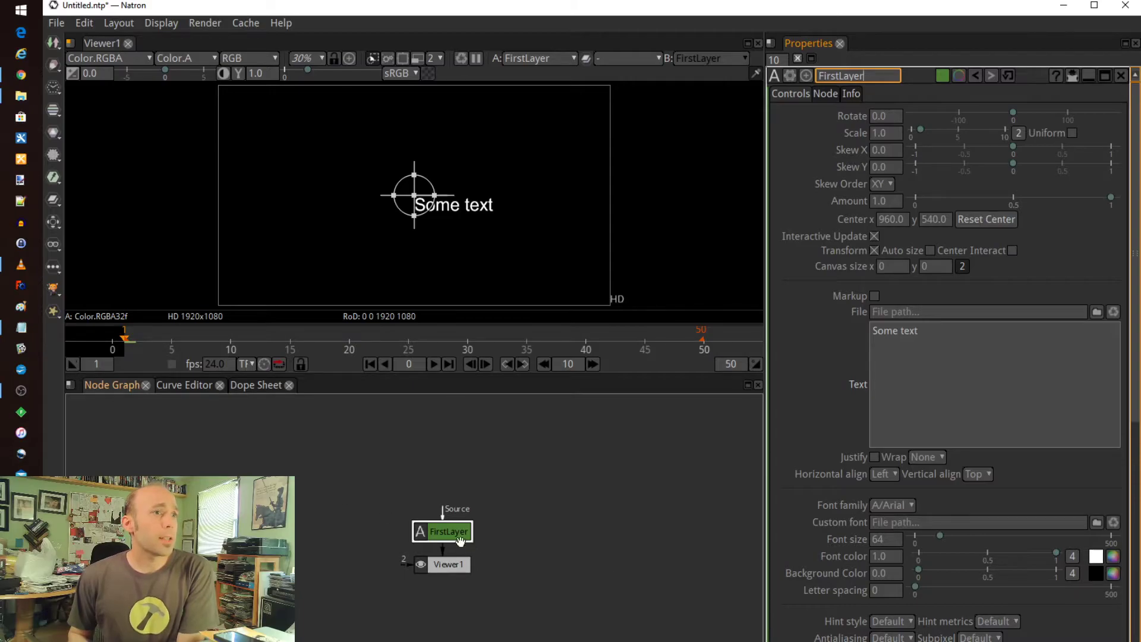
- Drag the text's centre handle so 'Some text' sits top-left, centred at 185, 921
{"action": "left_click_drag", "start_coordinate": [442, 529], "coordinate": [363, 453]}
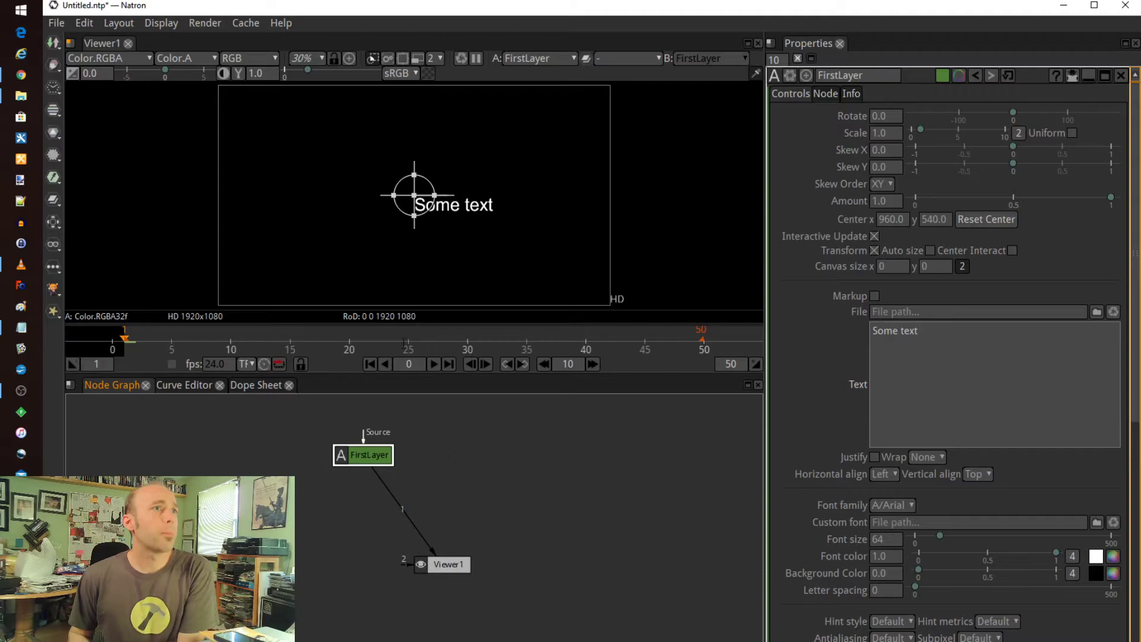
{"action": "left_click", "coordinate": [424, 202]}
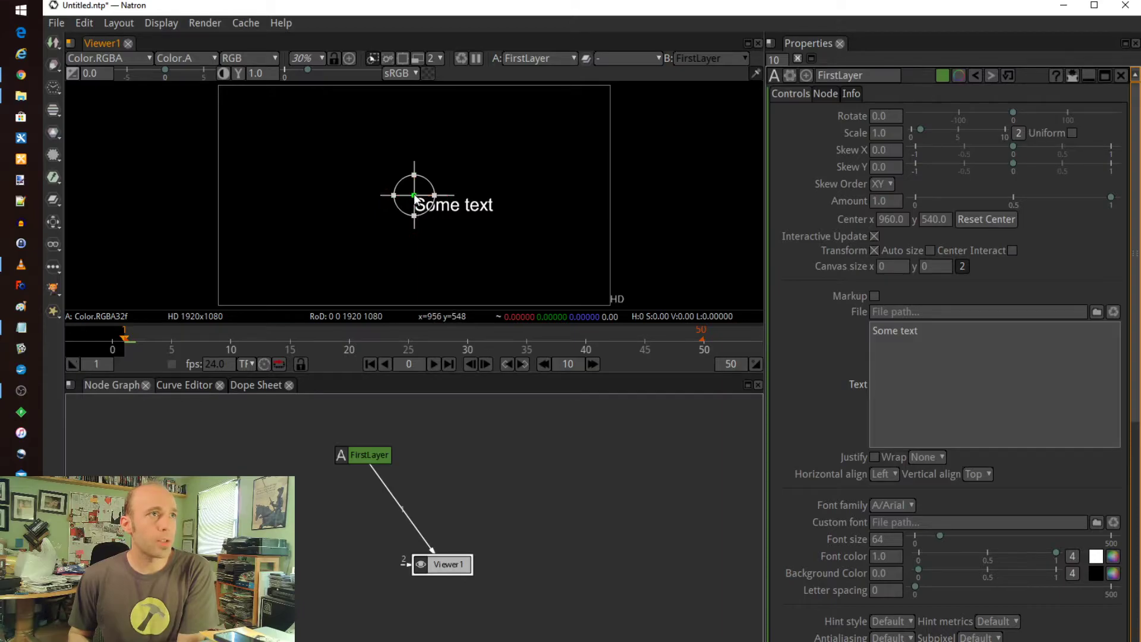
{"action": "left_click_drag", "start_coordinate": [411, 196], "coordinate": [256, 117]}
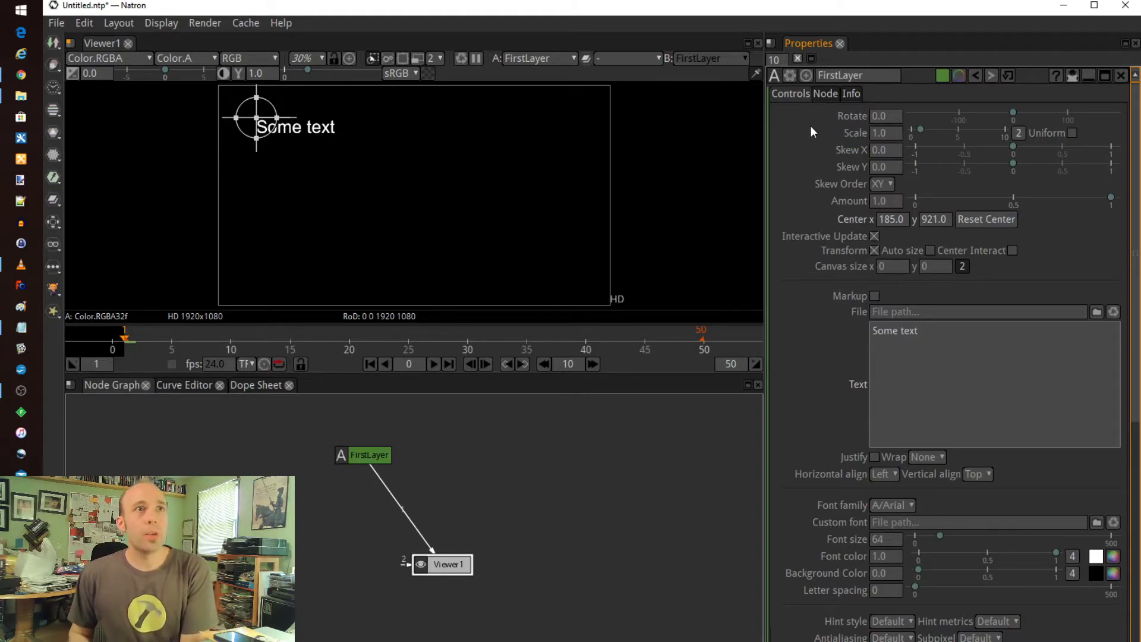
- Set a keyframe on all of FirstLayer's parameters at frame 1
{"action": "right_click", "coordinate": [829, 127]}
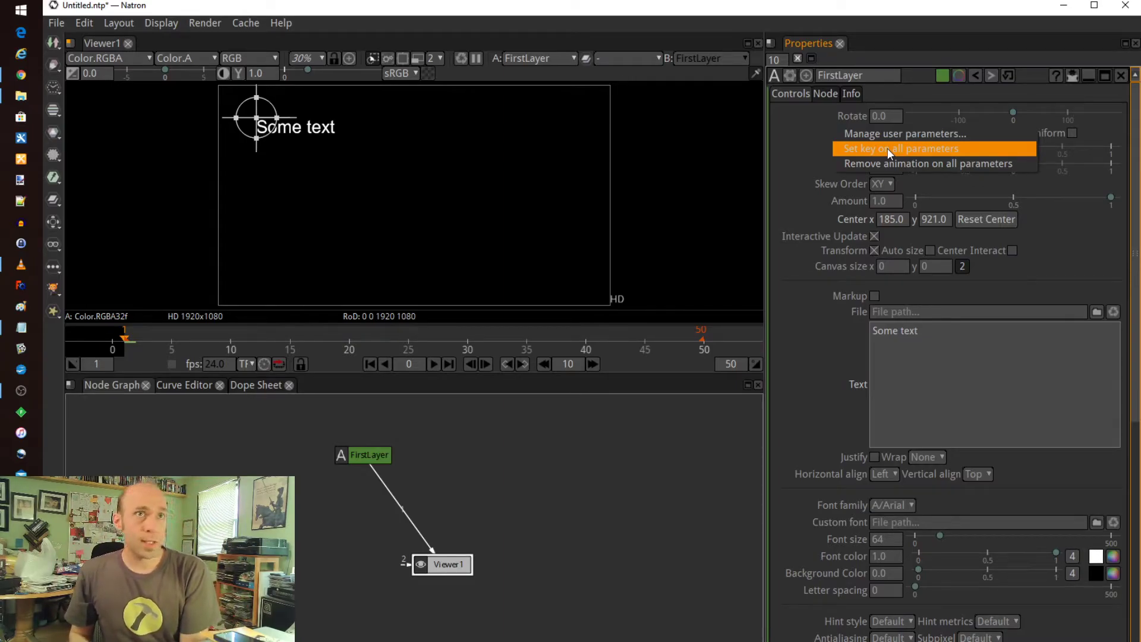
{"action": "left_click", "coordinate": [851, 148]}
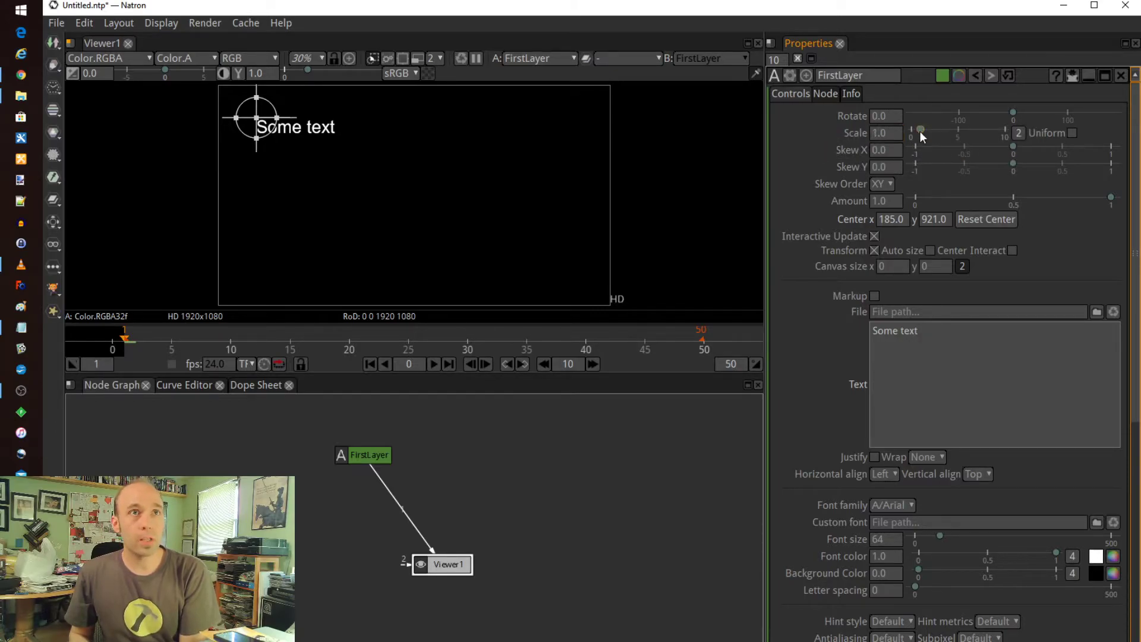
{"action": "right_click", "coordinate": [887, 134]}
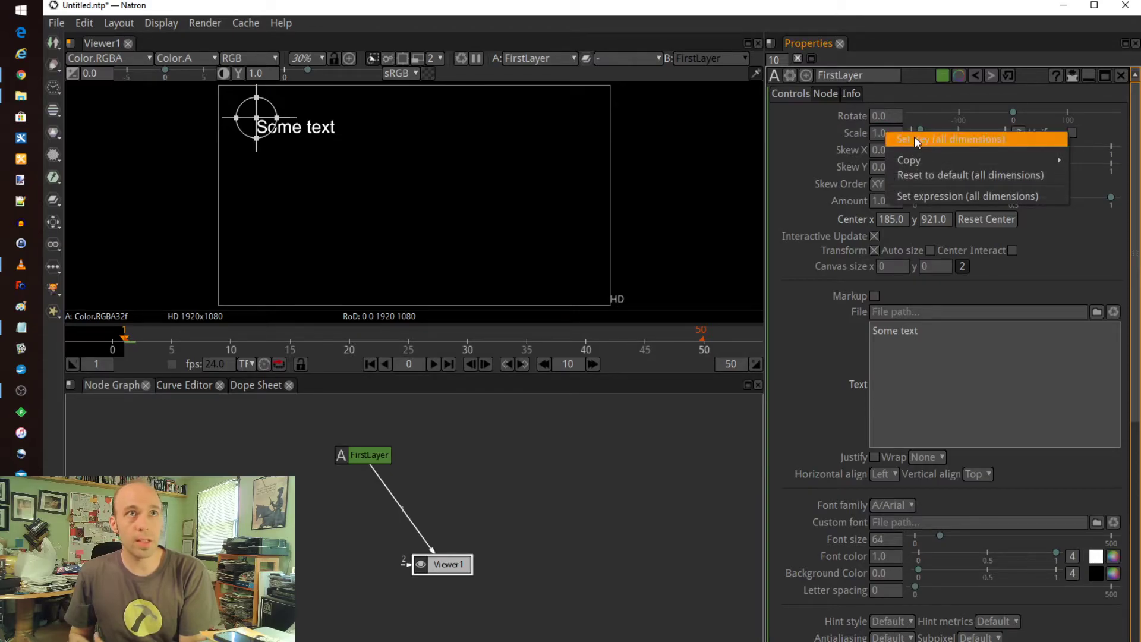
{"action": "left_click", "coordinate": [877, 149]}
{"action": "right_click", "coordinate": [876, 148]}
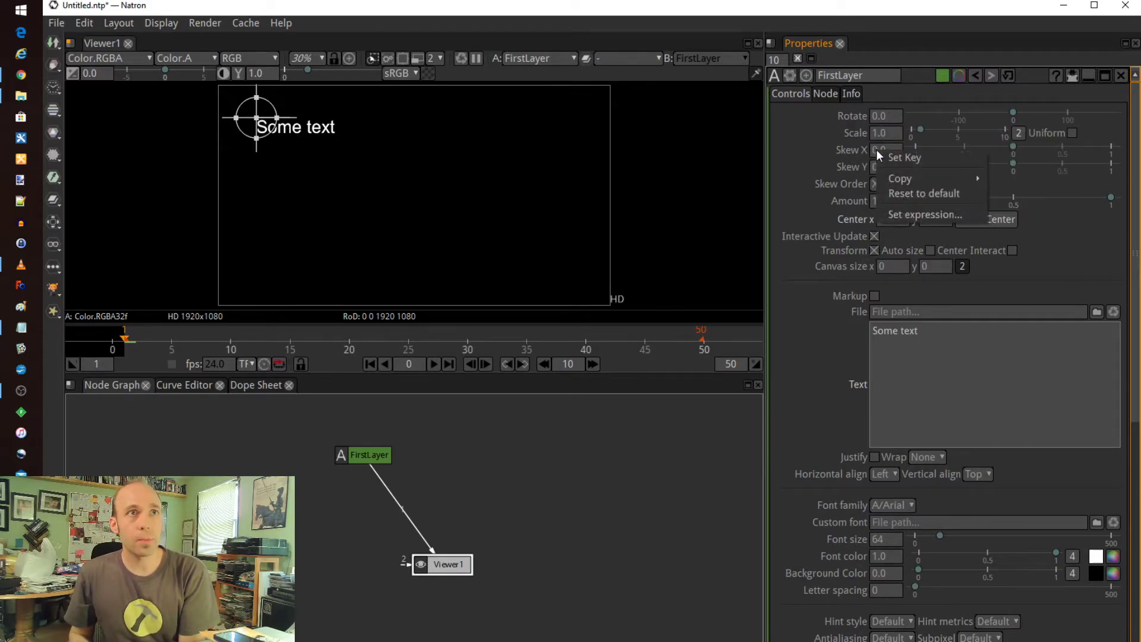
{"action": "left_click", "coordinate": [800, 155]}
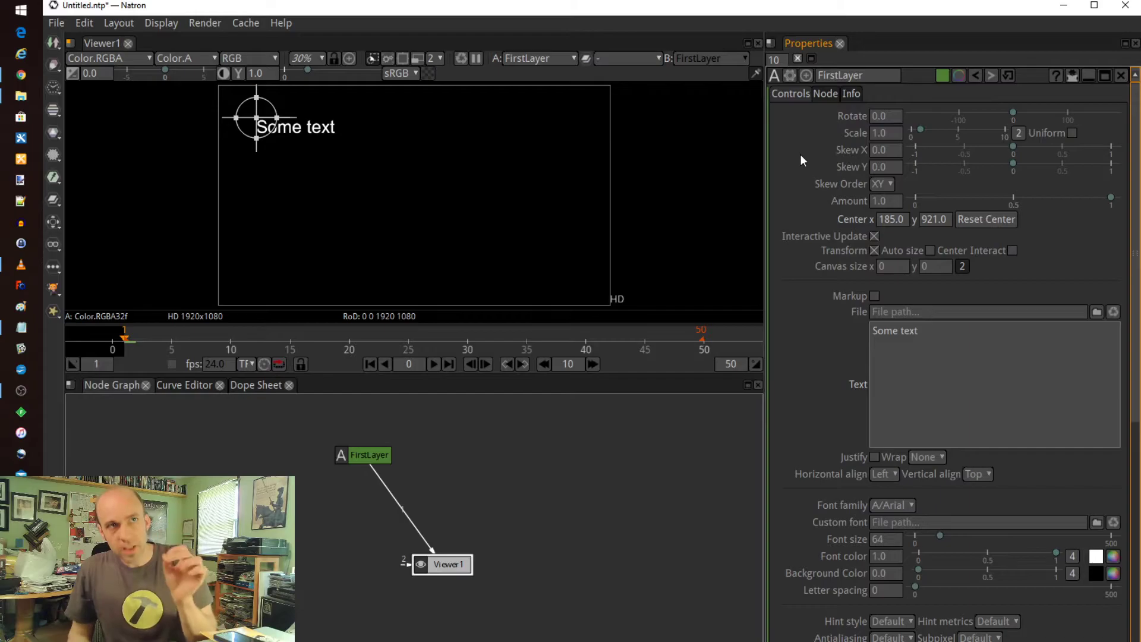
{"action": "right_click", "coordinate": [809, 126]}
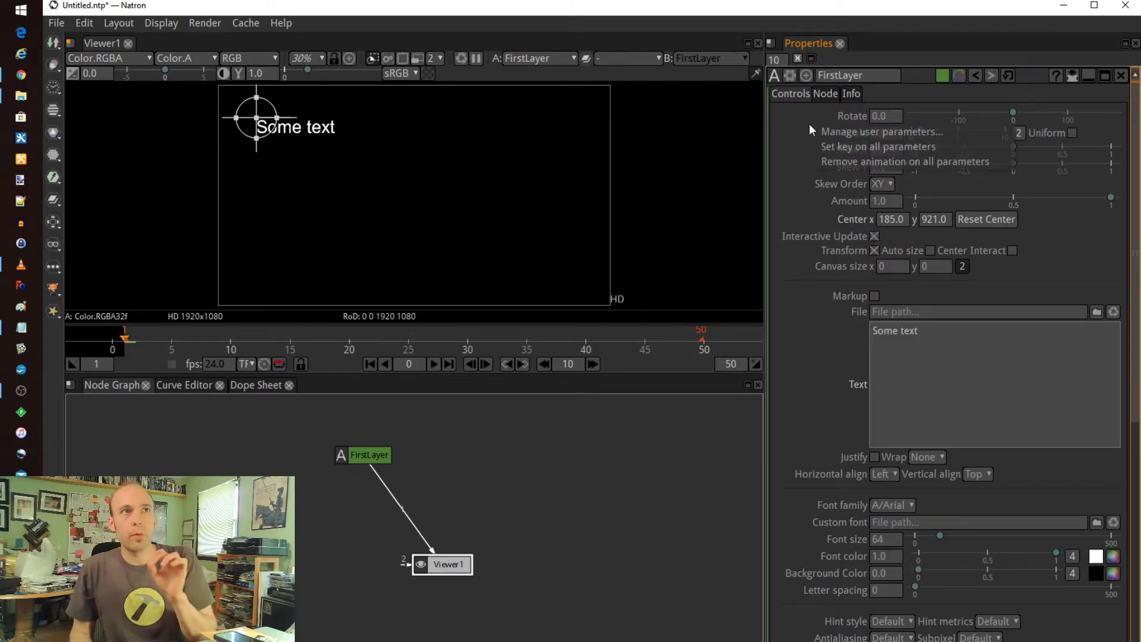
{"action": "left_click", "coordinate": [912, 146]}
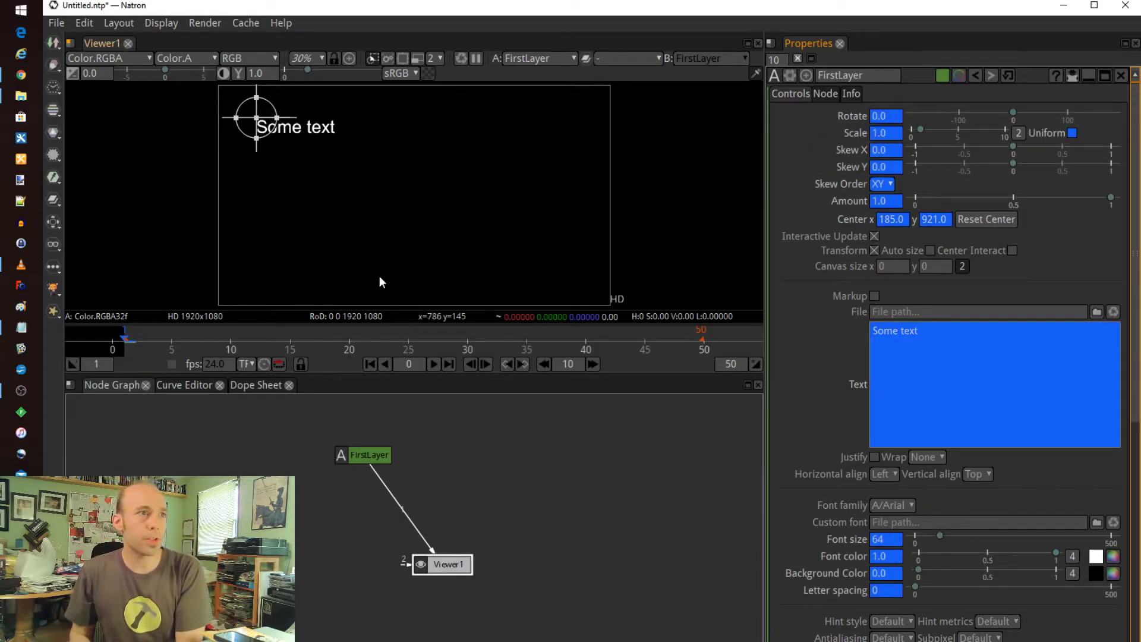
- At frame 50, move the text right, rotate 91, scale 3.96 and skew X -1.573
{"action": "left_click", "coordinate": [138, 336]}
{"action": "left_click_drag", "start_coordinate": [138, 337], "coordinate": [705, 343]}
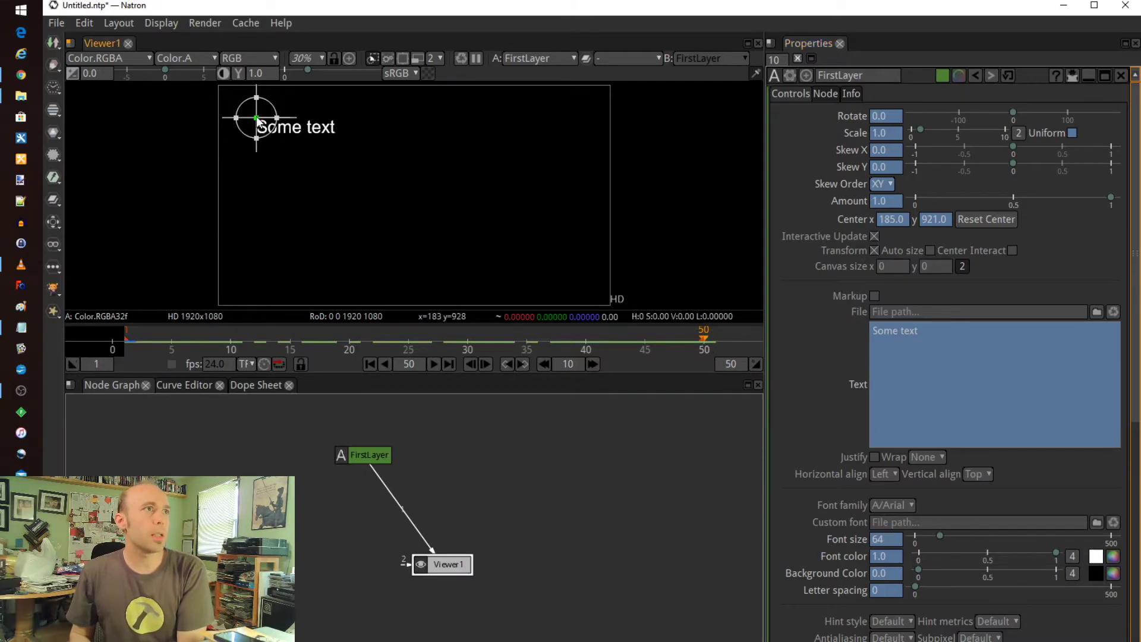
{"action": "left_click_drag", "start_coordinate": [257, 118], "coordinate": [528, 251]}
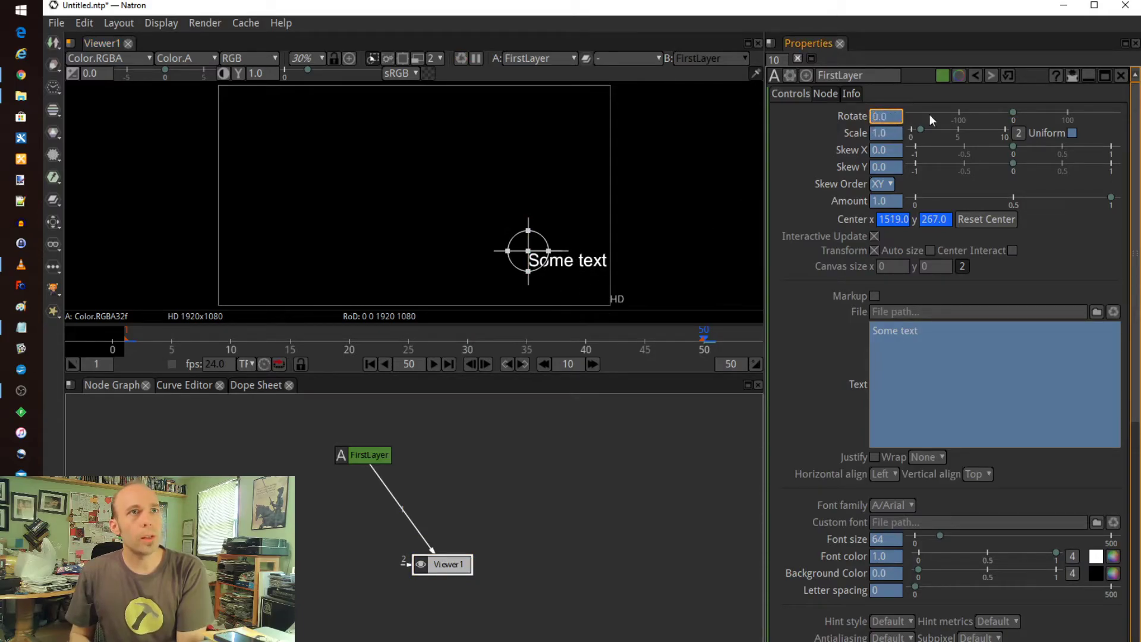
{"action": "left_click_drag", "start_coordinate": [1014, 113], "coordinate": [1051, 113]}
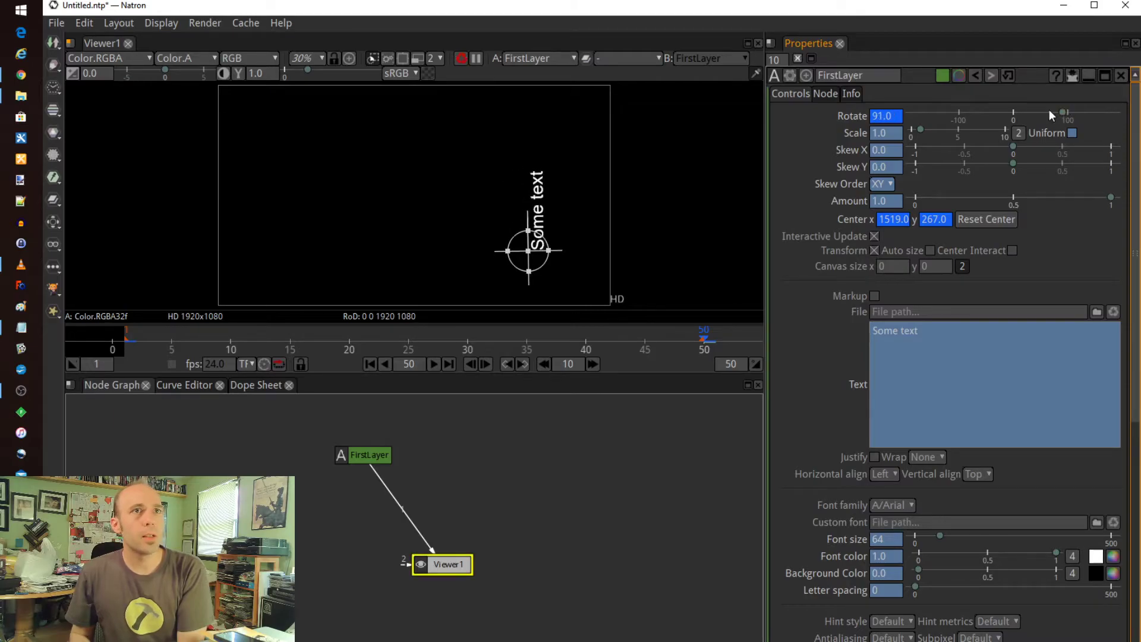
{"action": "left_click_drag", "start_coordinate": [921, 130], "coordinate": [947, 127]}
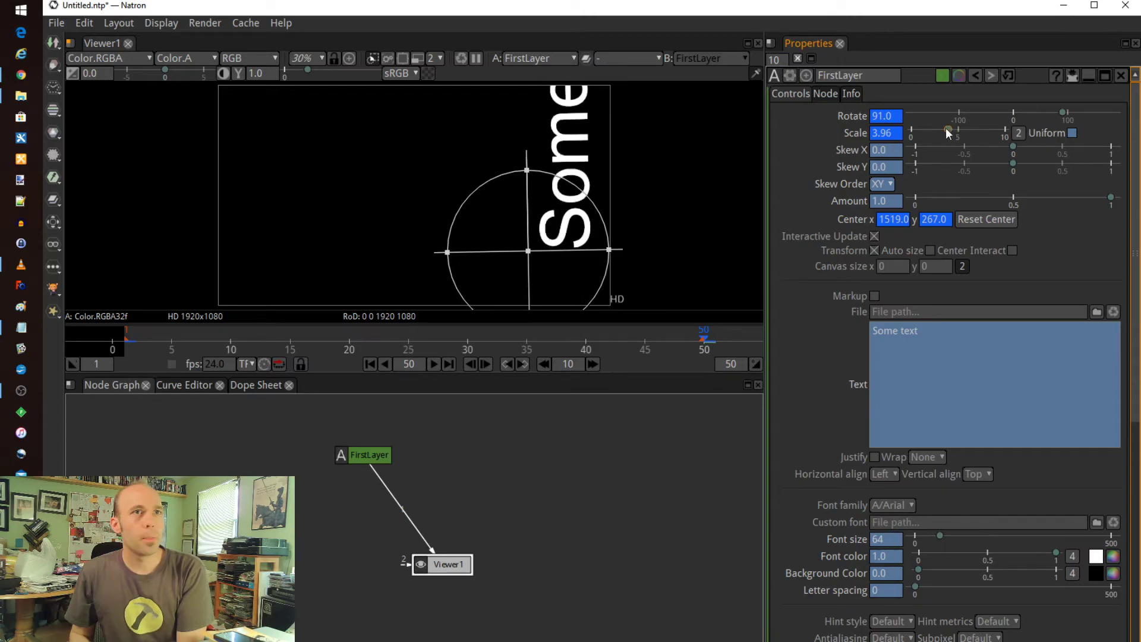
{"action": "left_click_drag", "start_coordinate": [436, 251], "coordinate": [519, 264]}
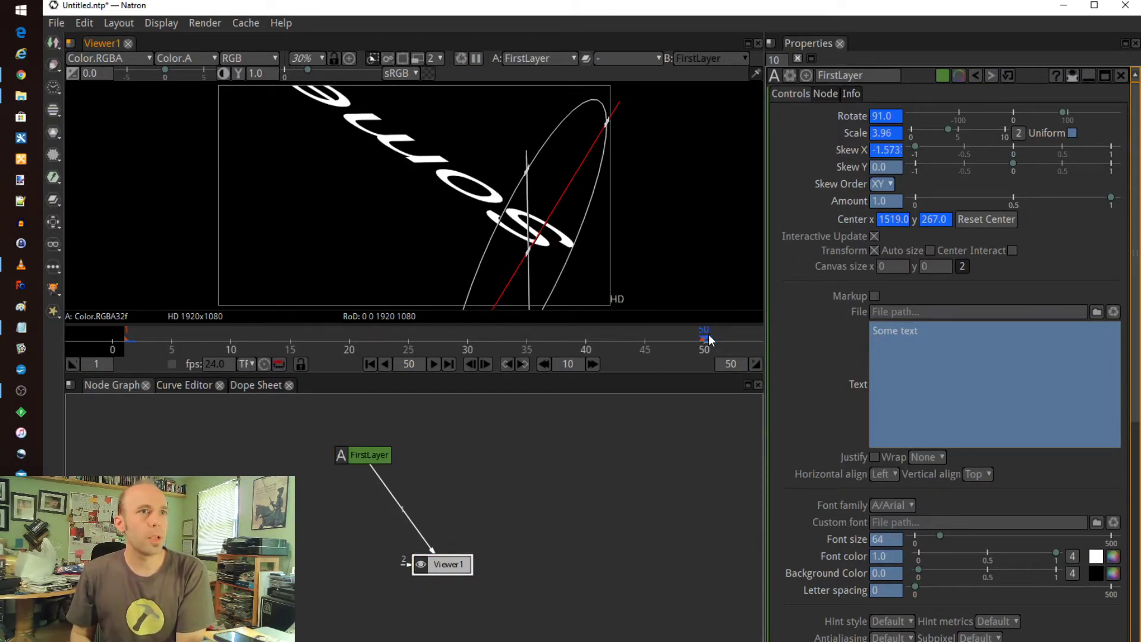
{"action": "left_click_drag", "start_coordinate": [700, 335], "coordinate": [113, 335]}
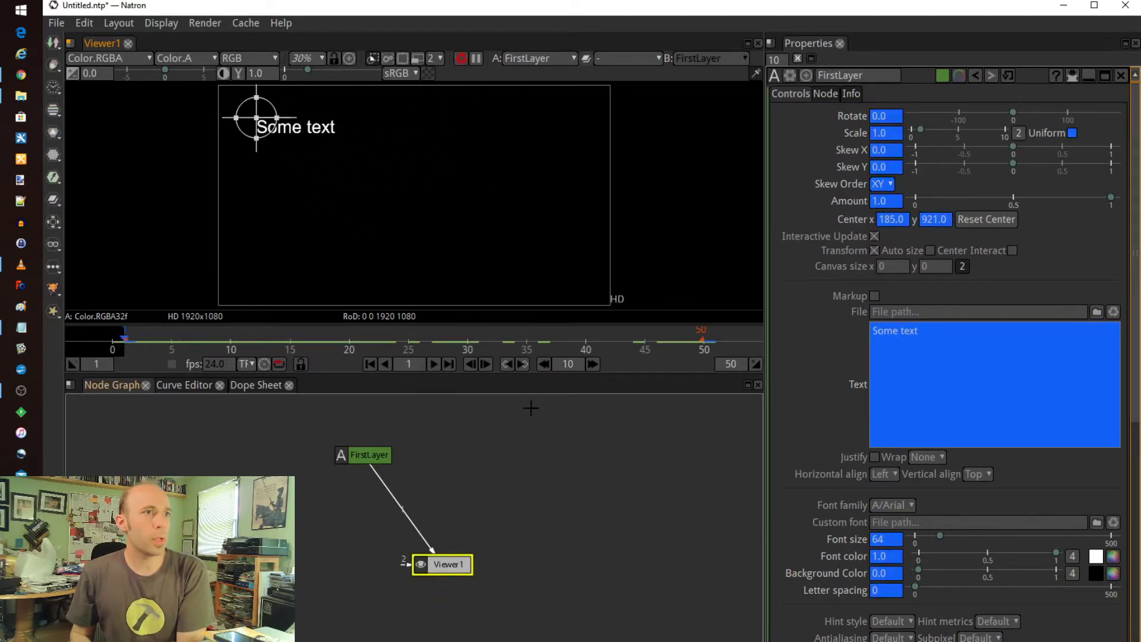
{"action": "left_click", "coordinate": [438, 366]}
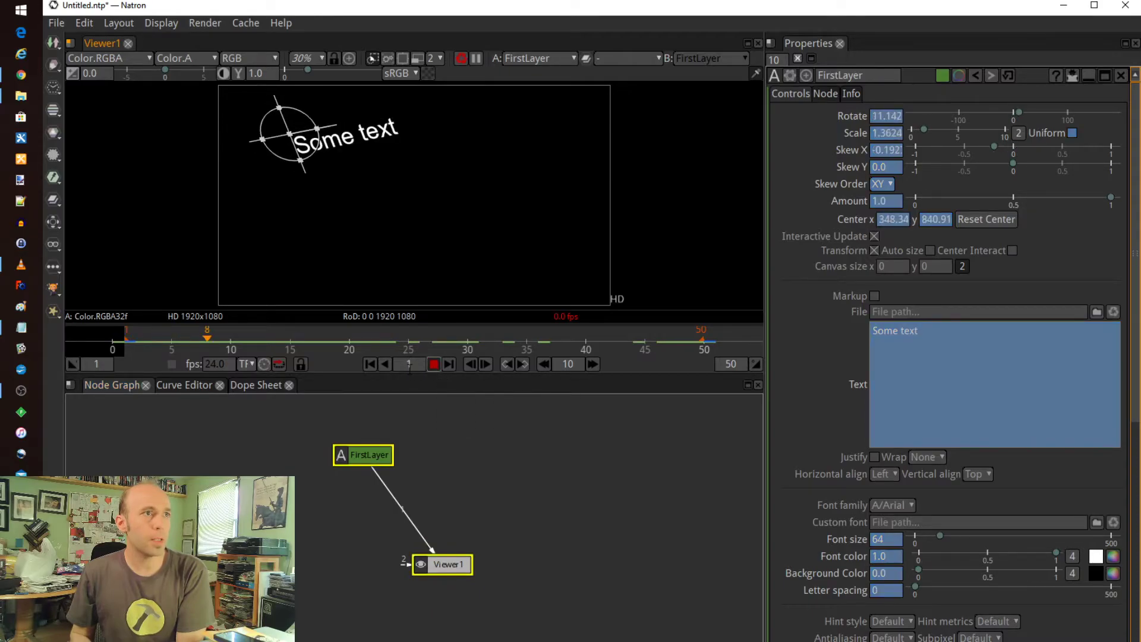
{"action": "left_click", "coordinate": [387, 368]}
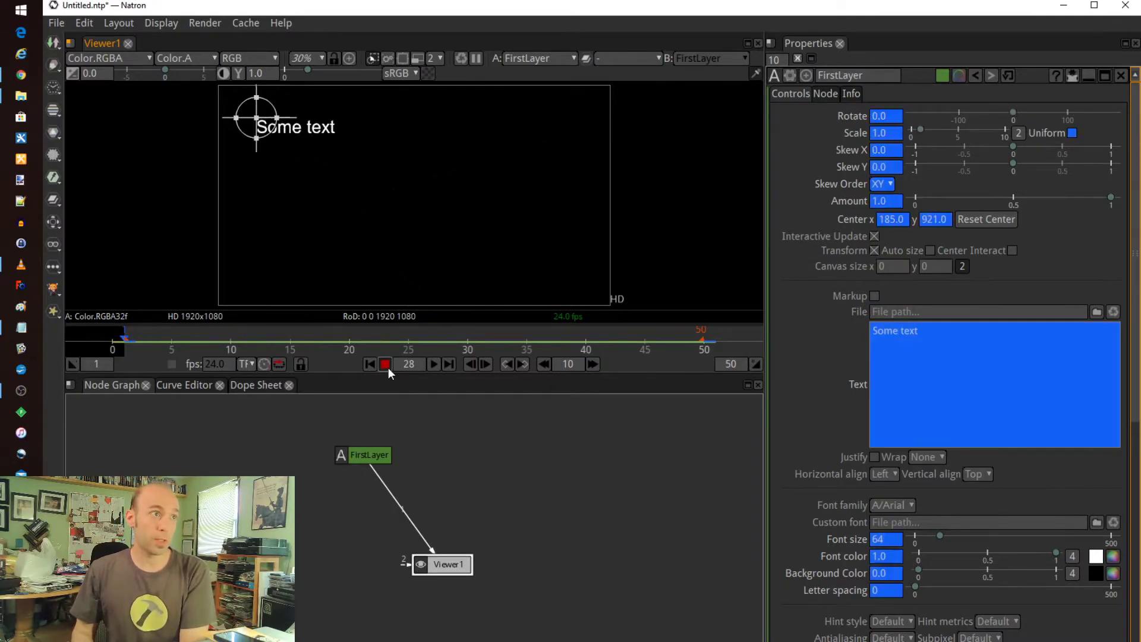
{"action": "left_click", "coordinate": [385, 364]}
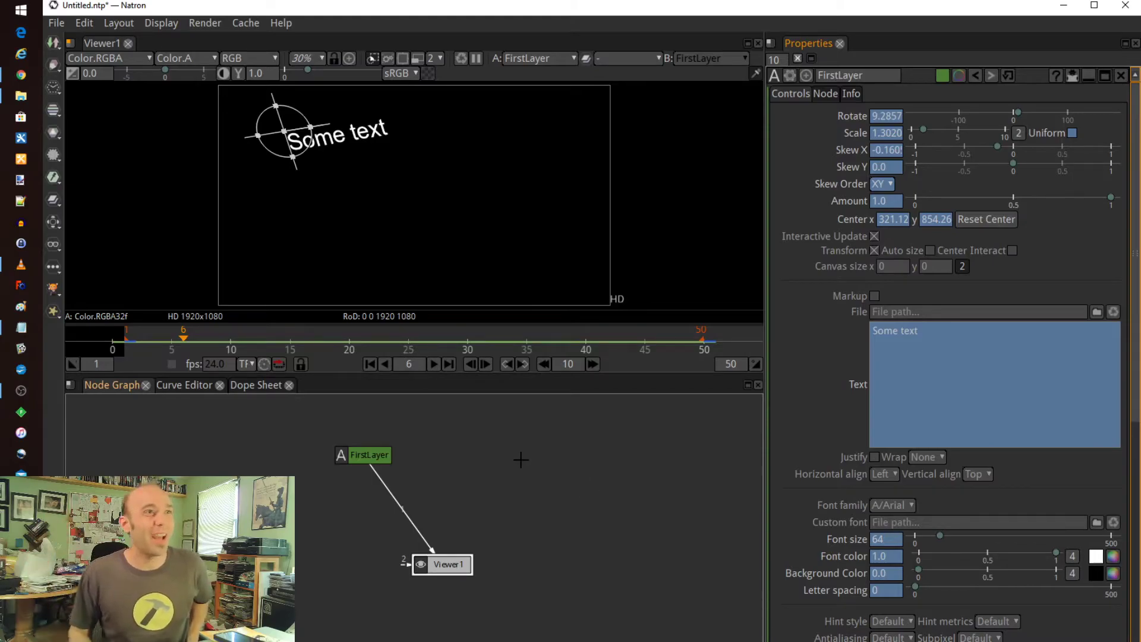
- Add a Write node that outputs DemoNatron1.mp4 to the Videos folder as mp4
{"action": "right_click", "coordinate": [451, 564]}
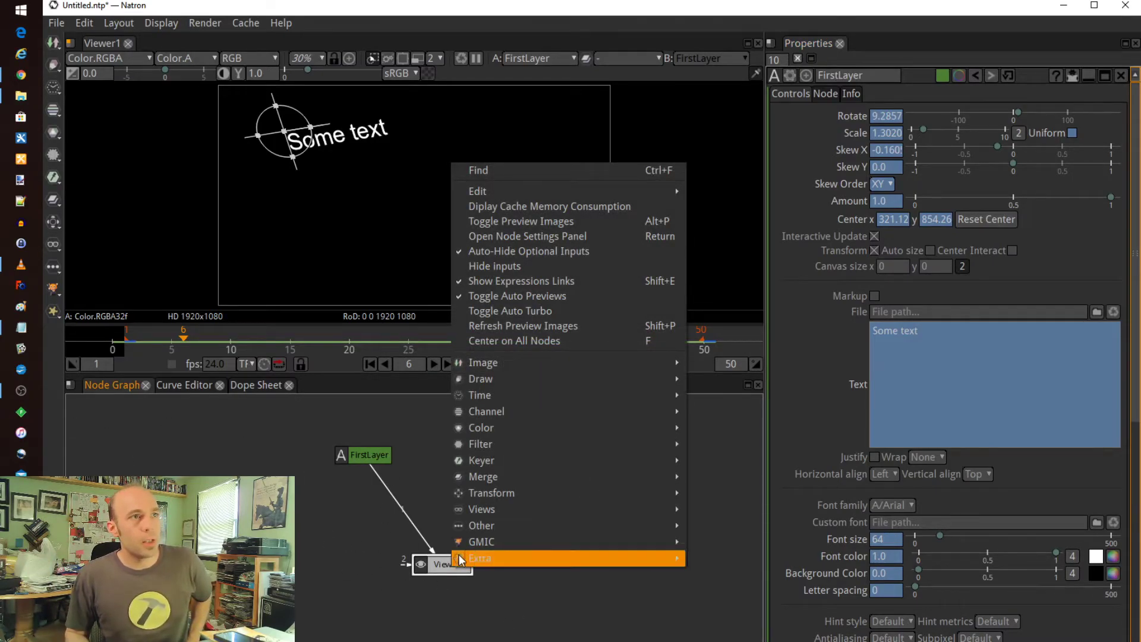
{"action": "mouse_move", "coordinate": [480, 569]}
{"action": "mouse_move", "coordinate": [479, 364]}
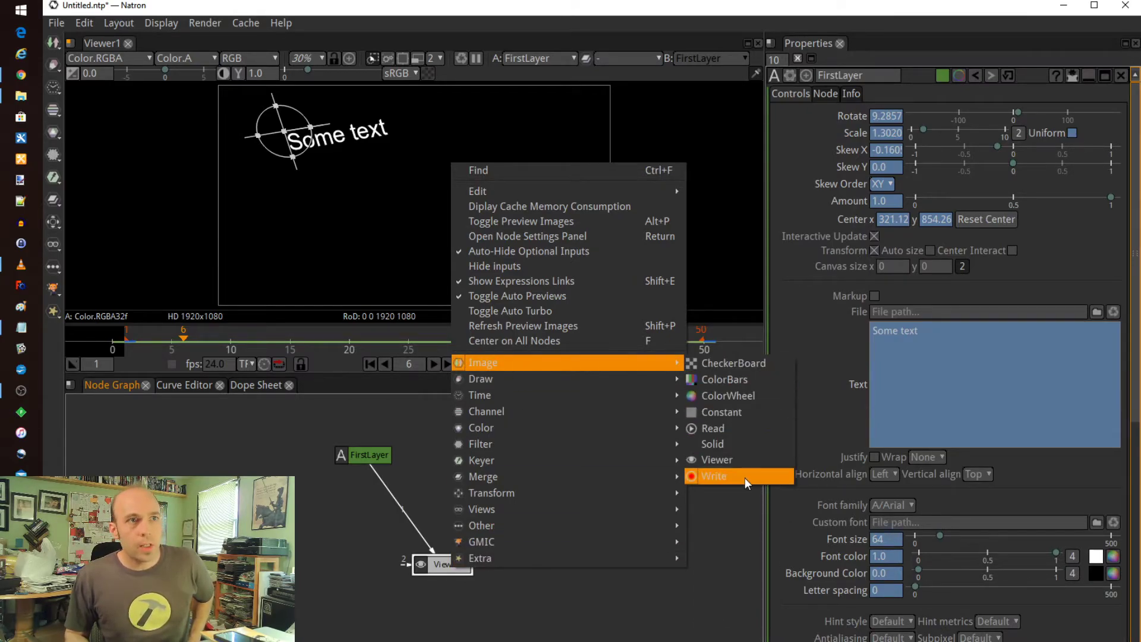
{"action": "left_click", "coordinate": [729, 478]}
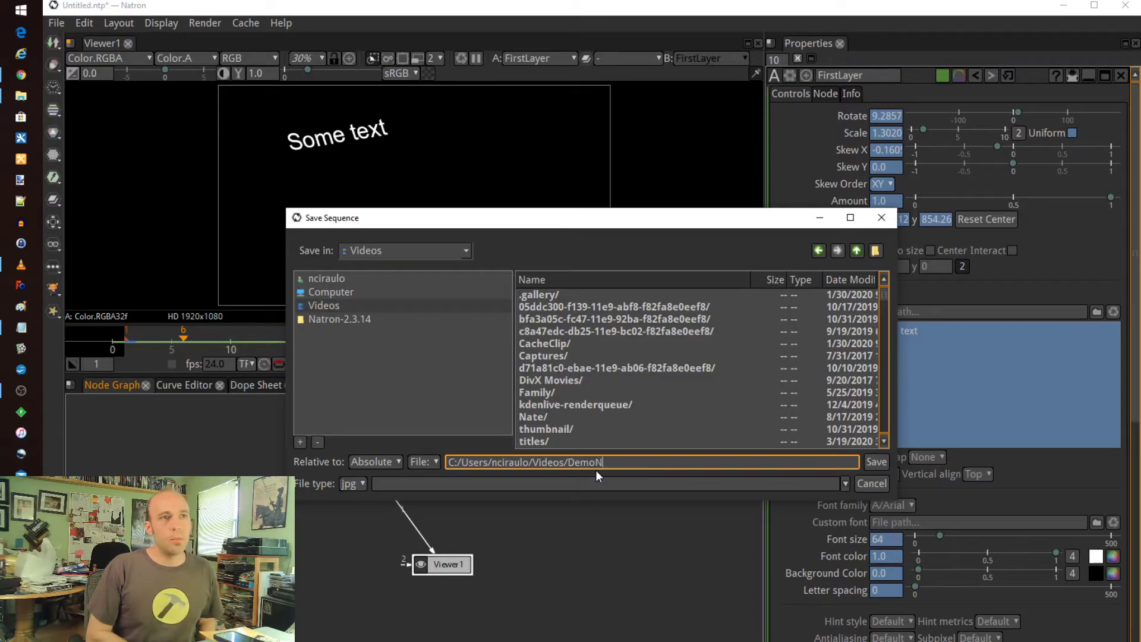
{"action": "type", "text": "n1"}
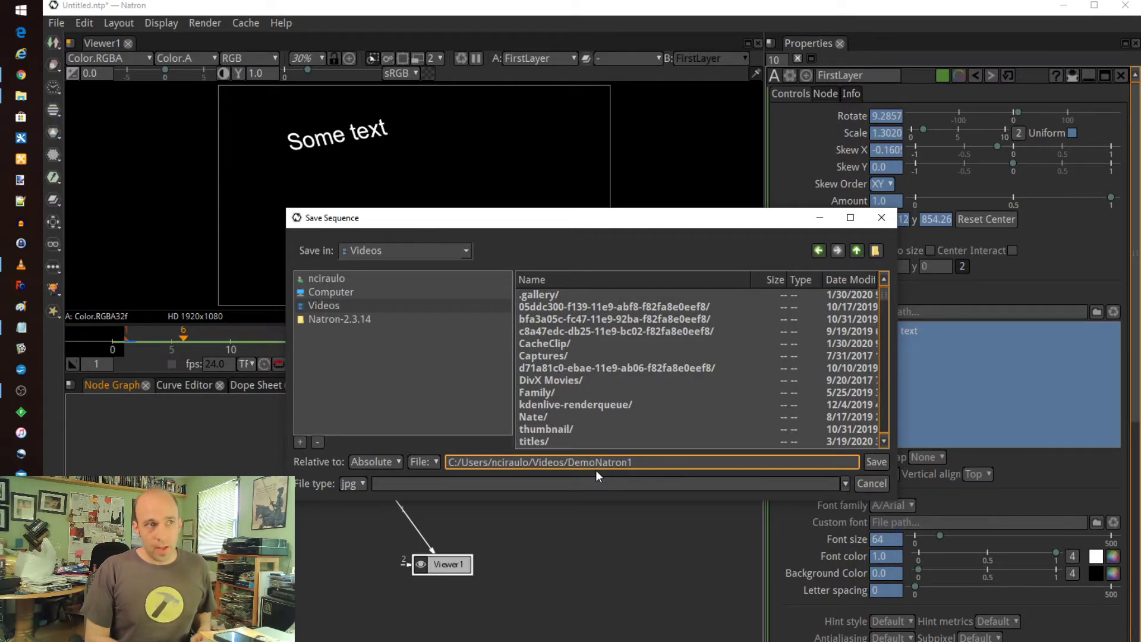
{"action": "type", "text": "."}
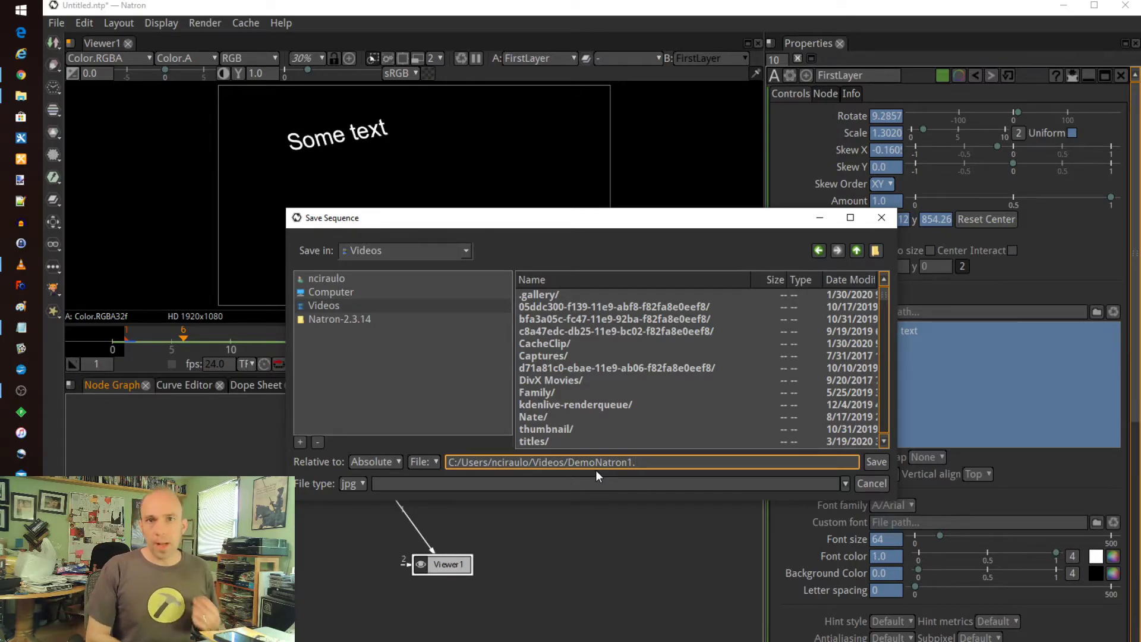
{"action": "type", "text": "mp4"}
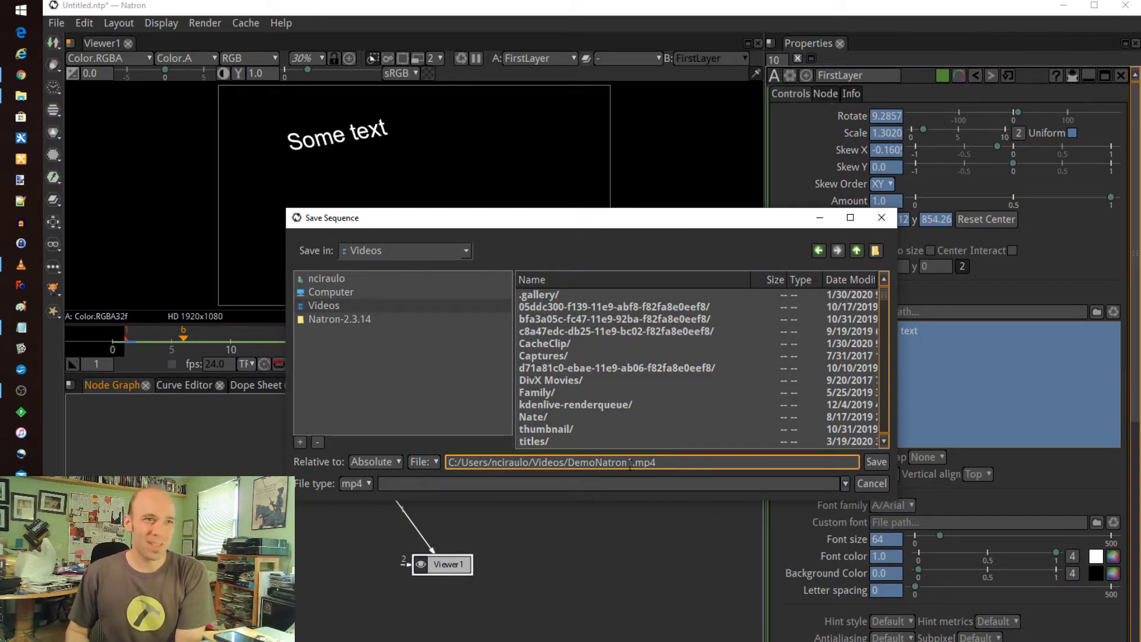
{"action": "left_click", "coordinate": [369, 485]}
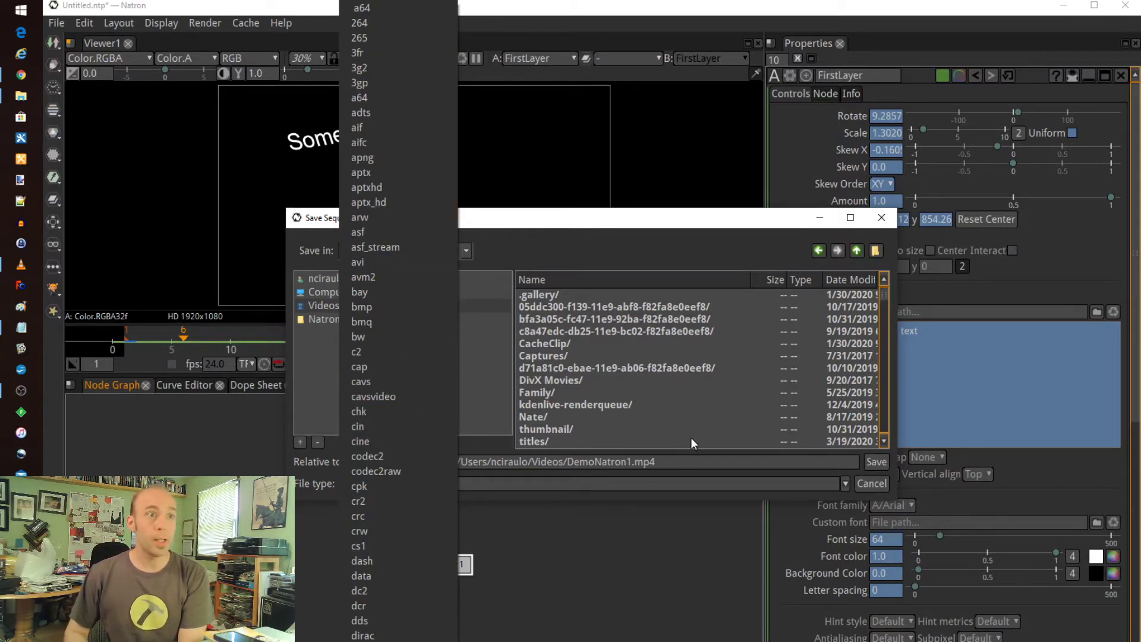
{"action": "left_click", "coordinate": [694, 457]}
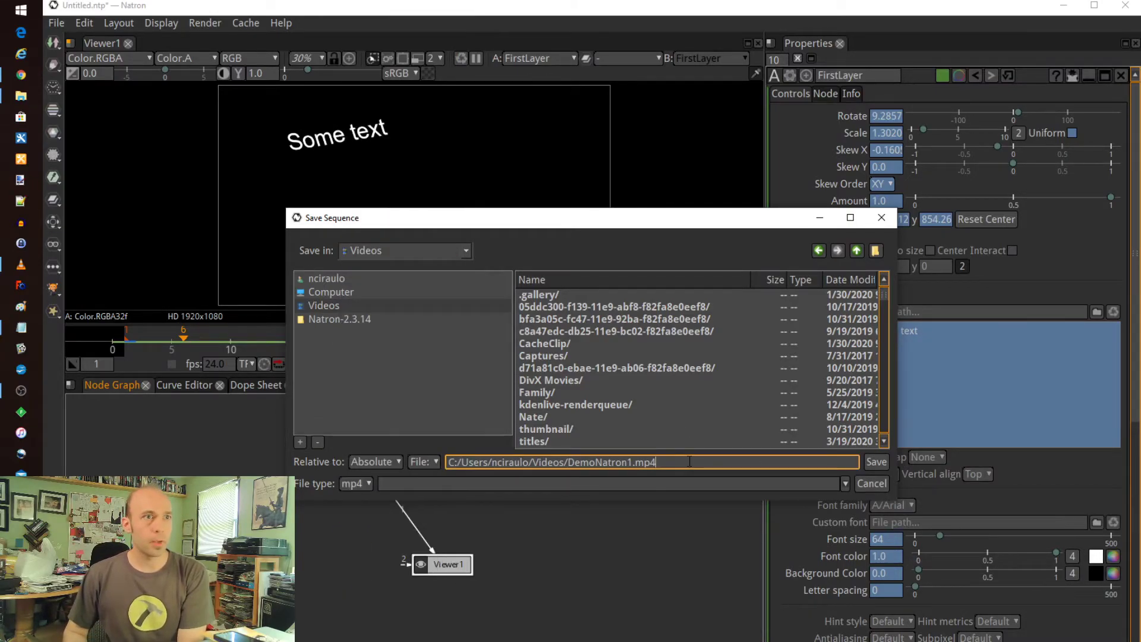
{"action": "left_click", "coordinate": [876, 462]}
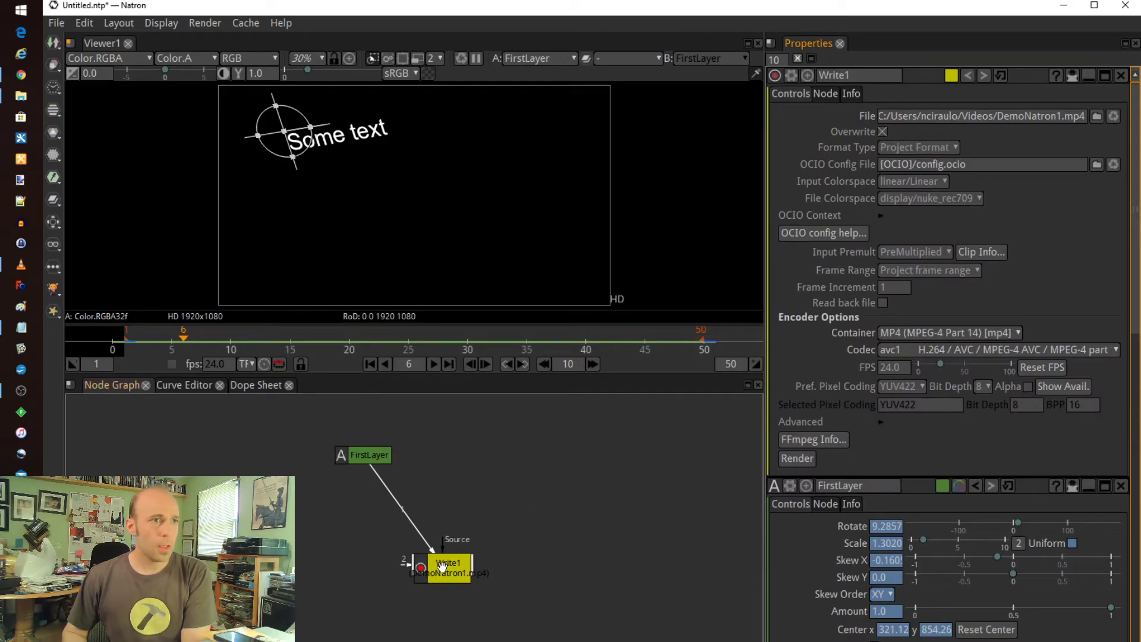
- Move Write1 aside, unhook FirstLayer from Viewer1, and wire it into Write1's Source input
{"action": "left_click_drag", "start_coordinate": [441, 565], "coordinate": [584, 483]}
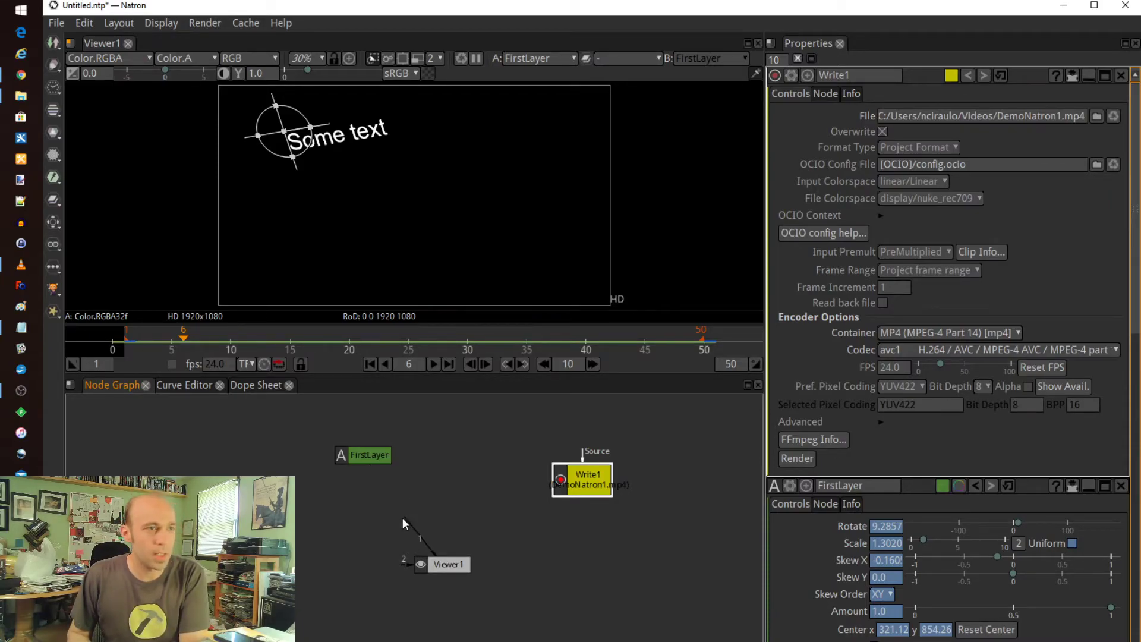
{"action": "left_click_drag", "start_coordinate": [401, 518], "coordinate": [416, 524]}
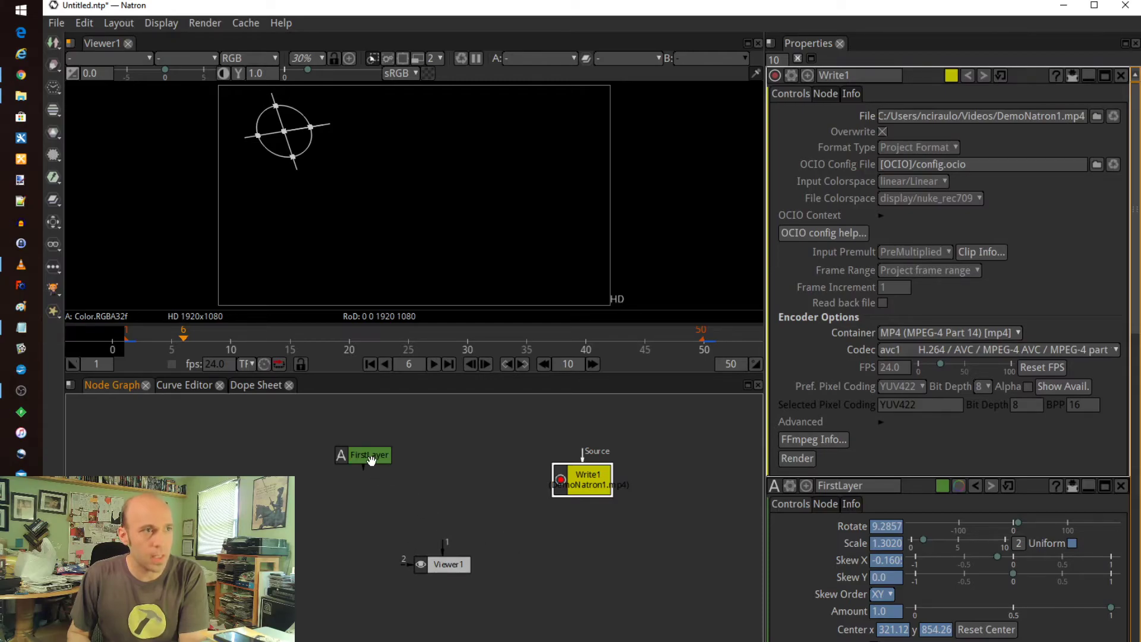
{"action": "left_click_drag", "start_coordinate": [362, 466], "coordinate": [562, 487]}
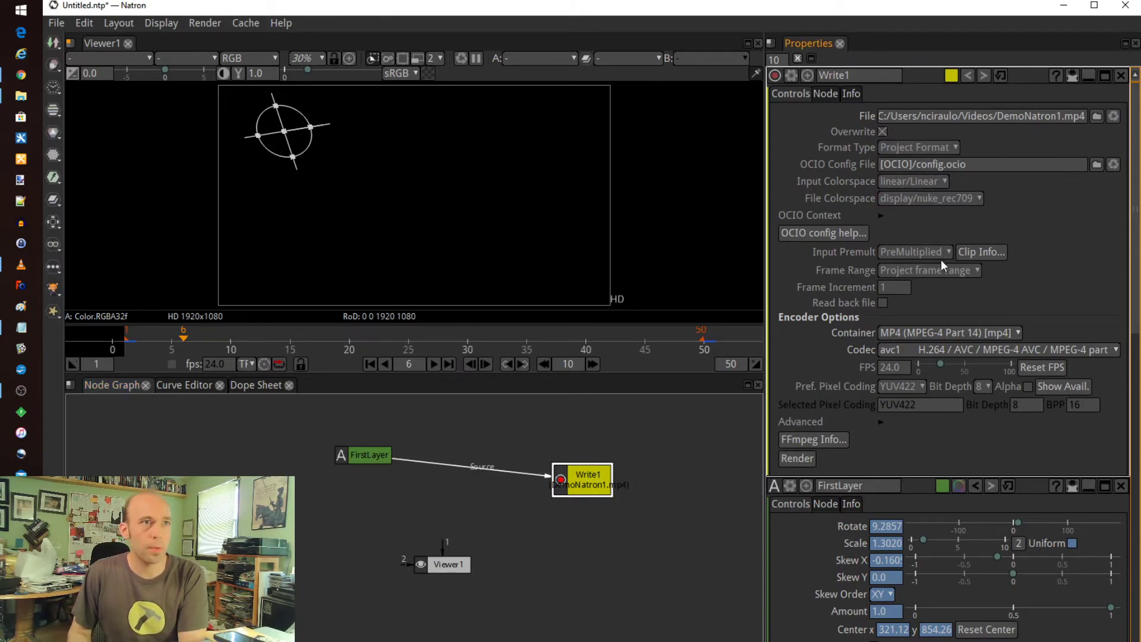
{"action": "left_click", "coordinate": [800, 457]}
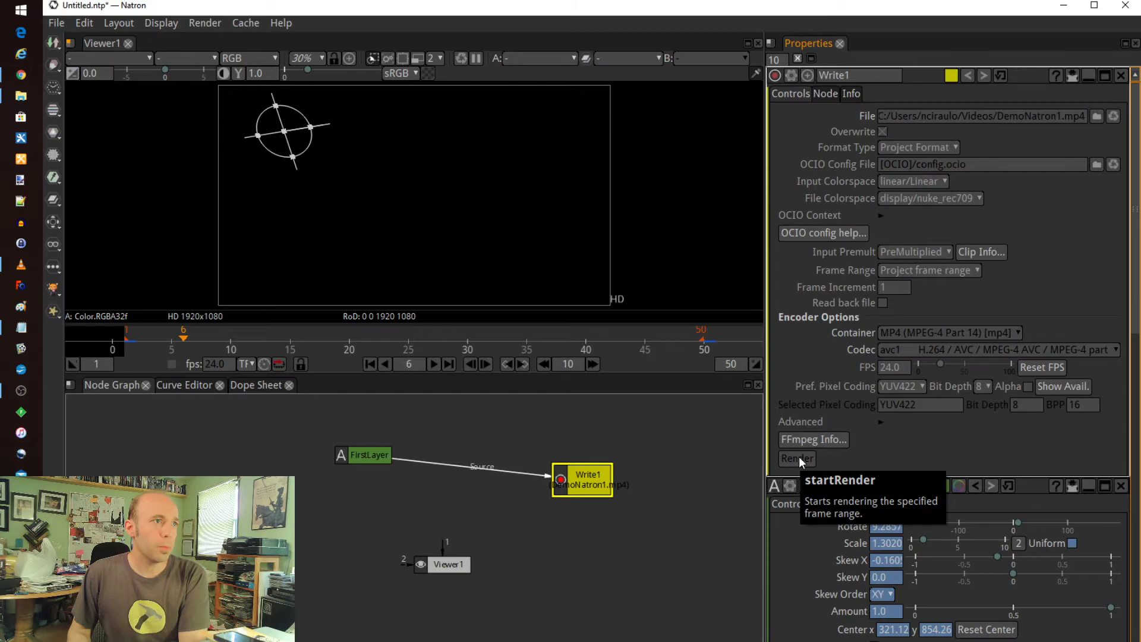
- Render frames 1–250 through Write1 to DemoNatron1.mp4, then go back to the Node Graph
{"action": "left_click", "coordinate": [797, 458]}
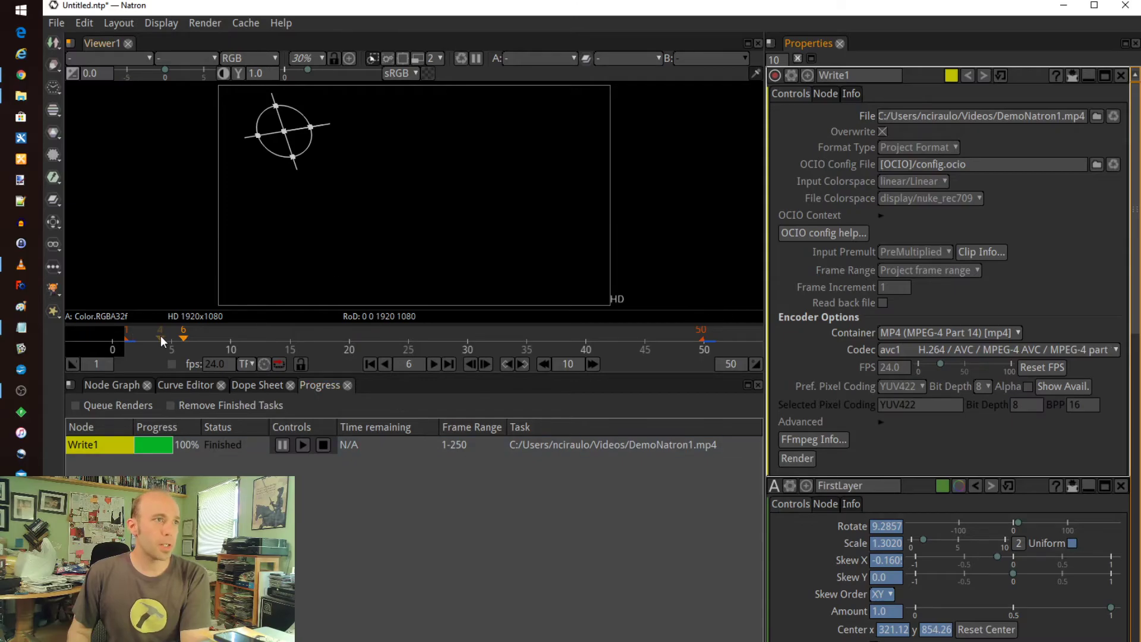
{"action": "left_click", "coordinate": [122, 385]}
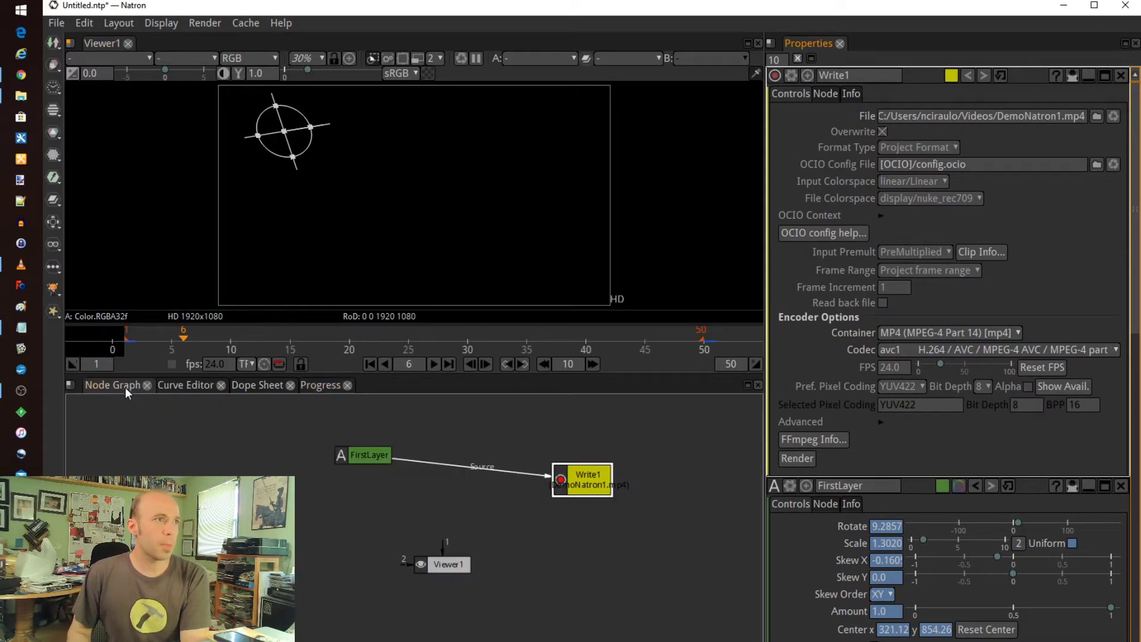
- Add a G'MIC Edges node from GMIC > Contours and reposition Viewer1 beside it
{"action": "right_click", "coordinate": [367, 455]}
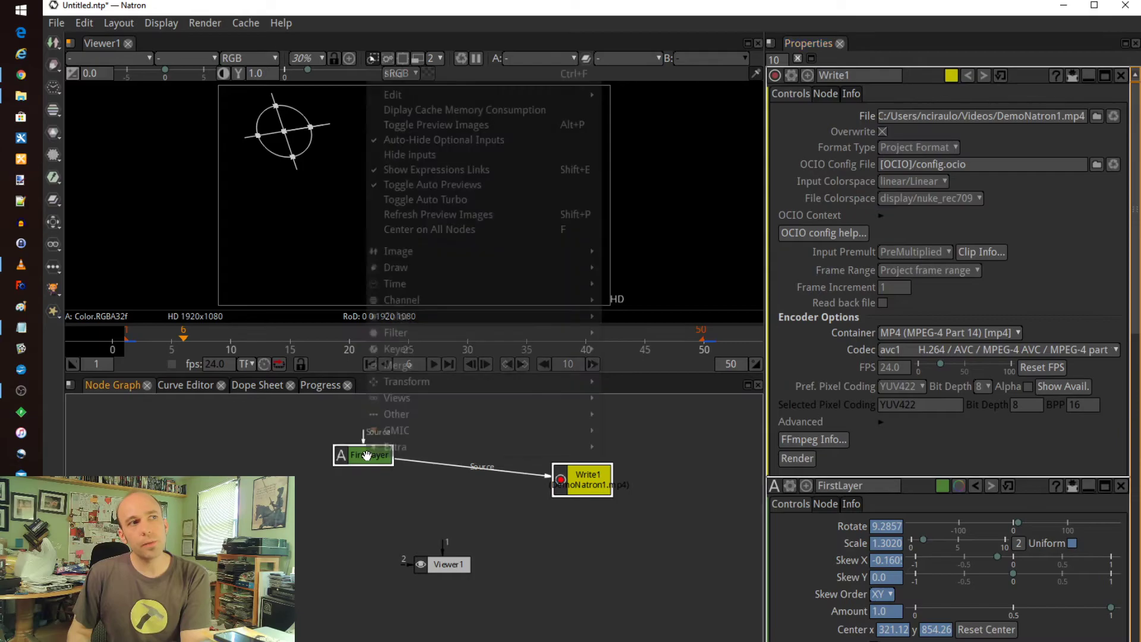
{"action": "mouse_move", "coordinate": [376, 436]}
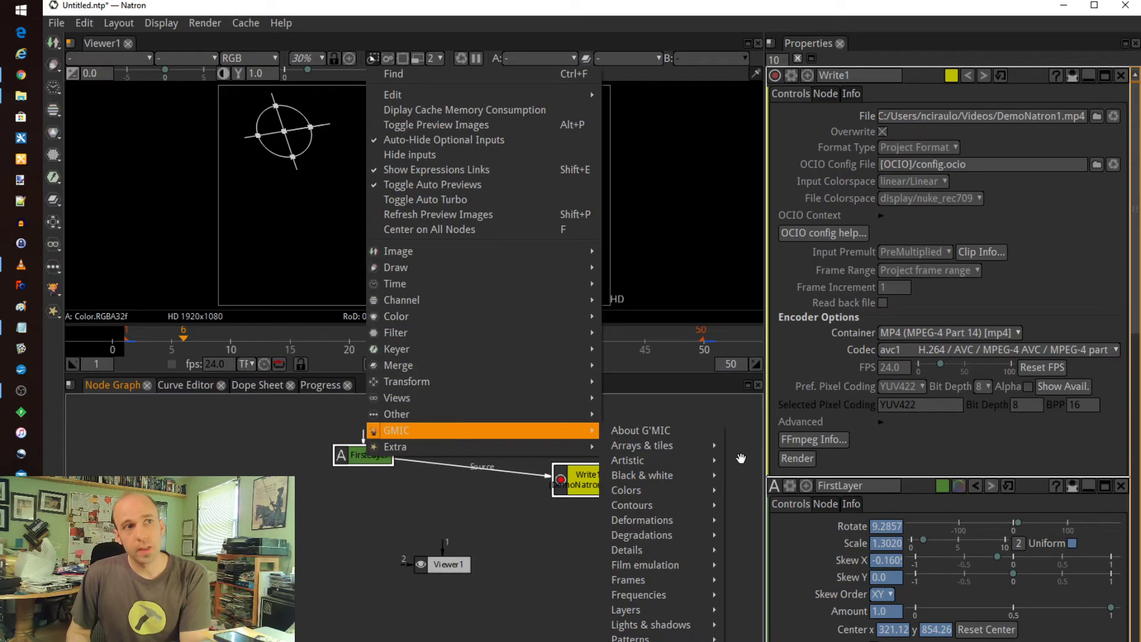
{"action": "mouse_move", "coordinate": [648, 611]}
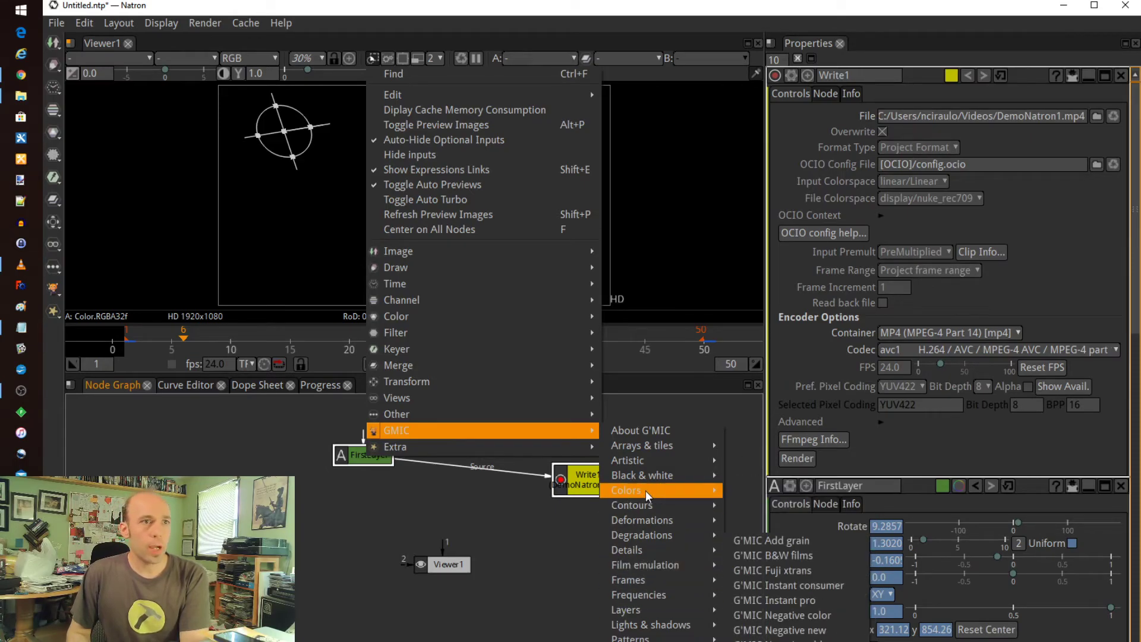
{"action": "mouse_move", "coordinate": [646, 490]}
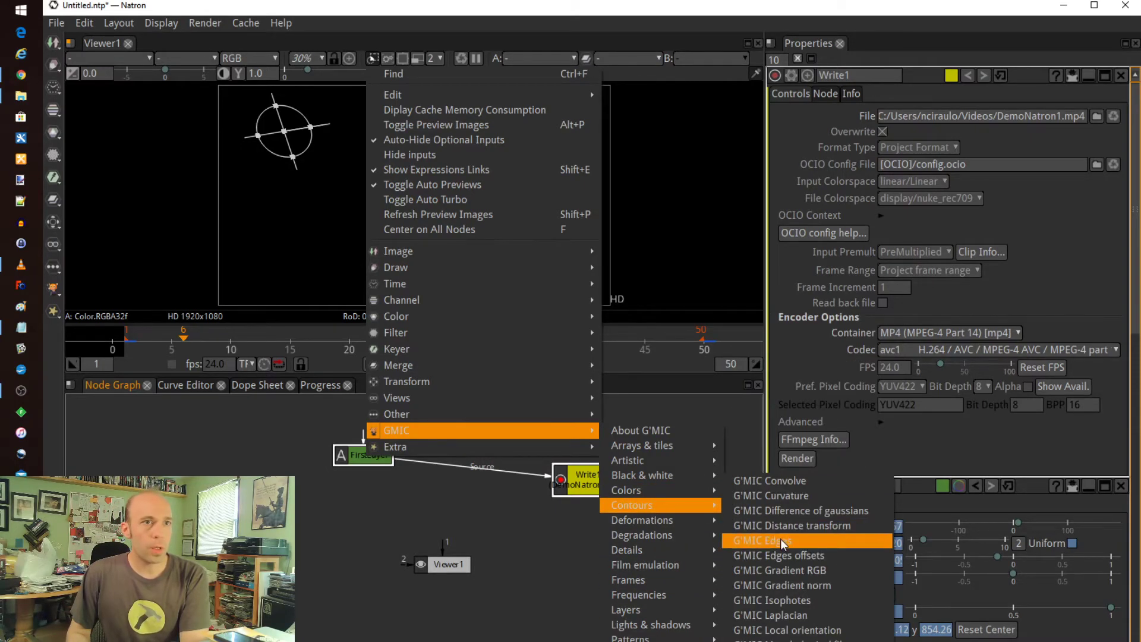
{"action": "left_click", "coordinate": [779, 539]}
{"action": "key", "text": "i"}
{"action": "left_click_drag", "start_coordinate": [410, 524], "coordinate": [405, 510]}
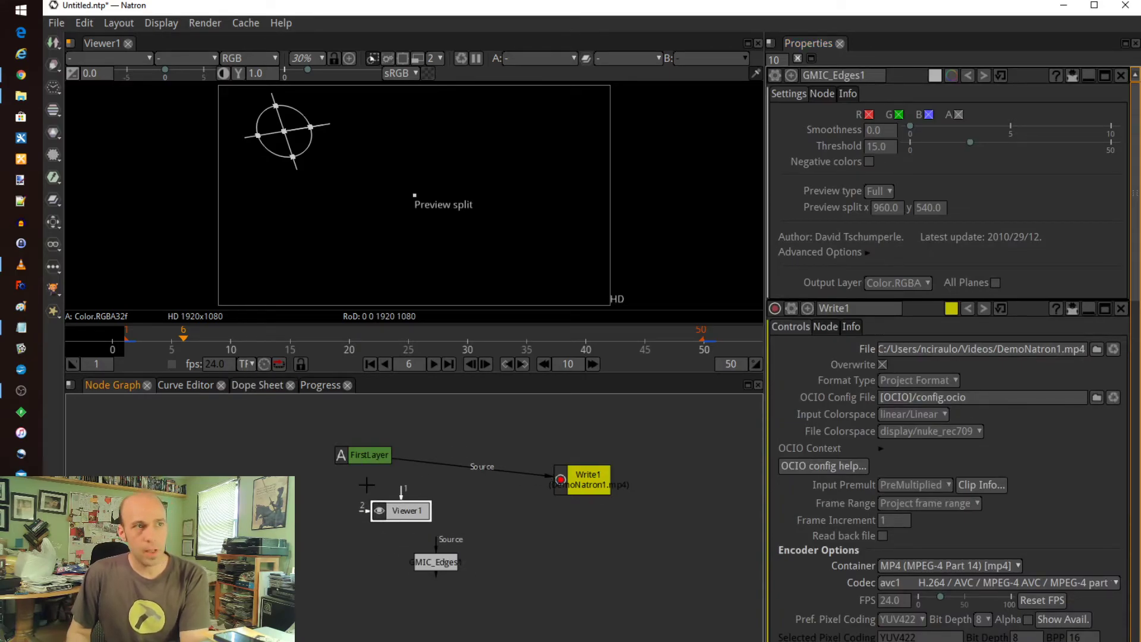
{"action": "left_click_drag", "start_coordinate": [396, 511], "coordinate": [299, 539]}
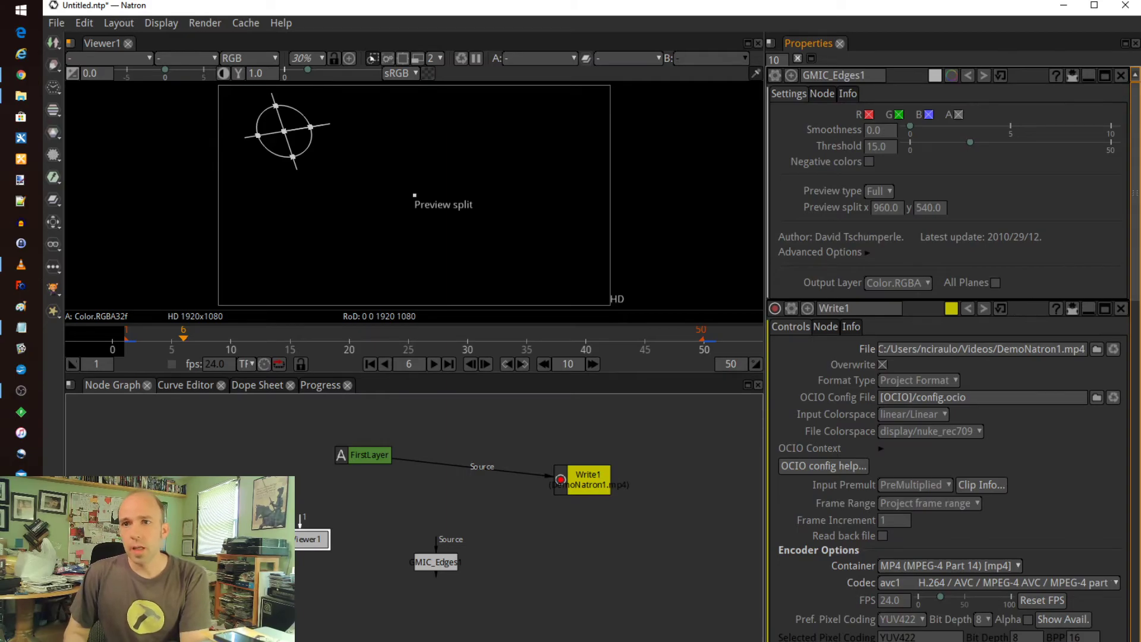
{"action": "left_click", "coordinate": [20, 95]}
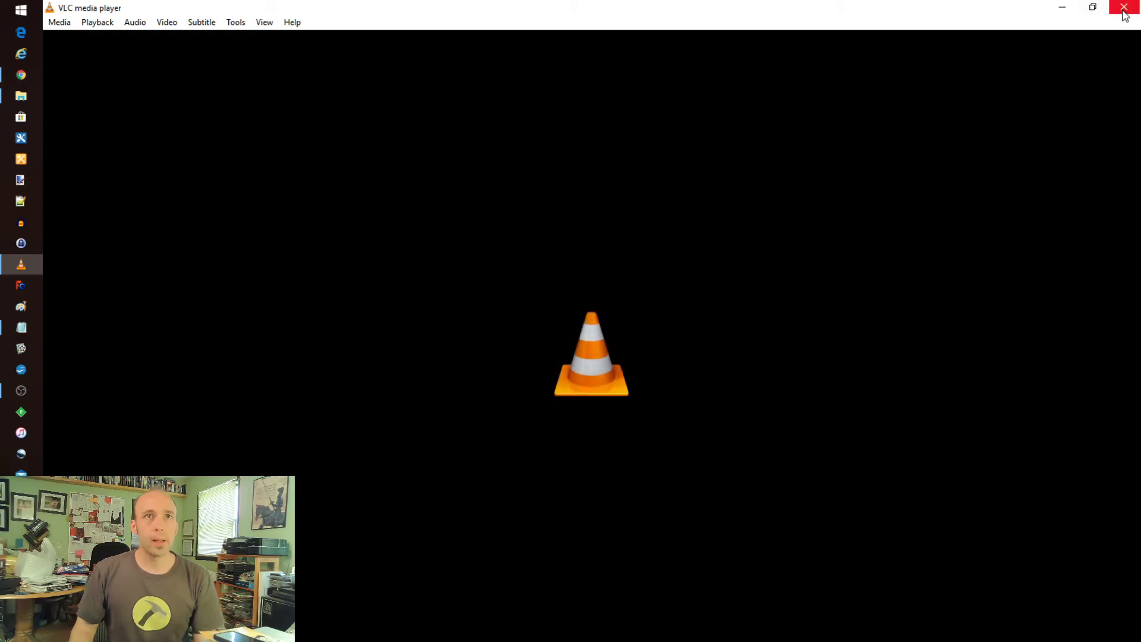
{"action": "left_click", "coordinate": [1061, 7]}
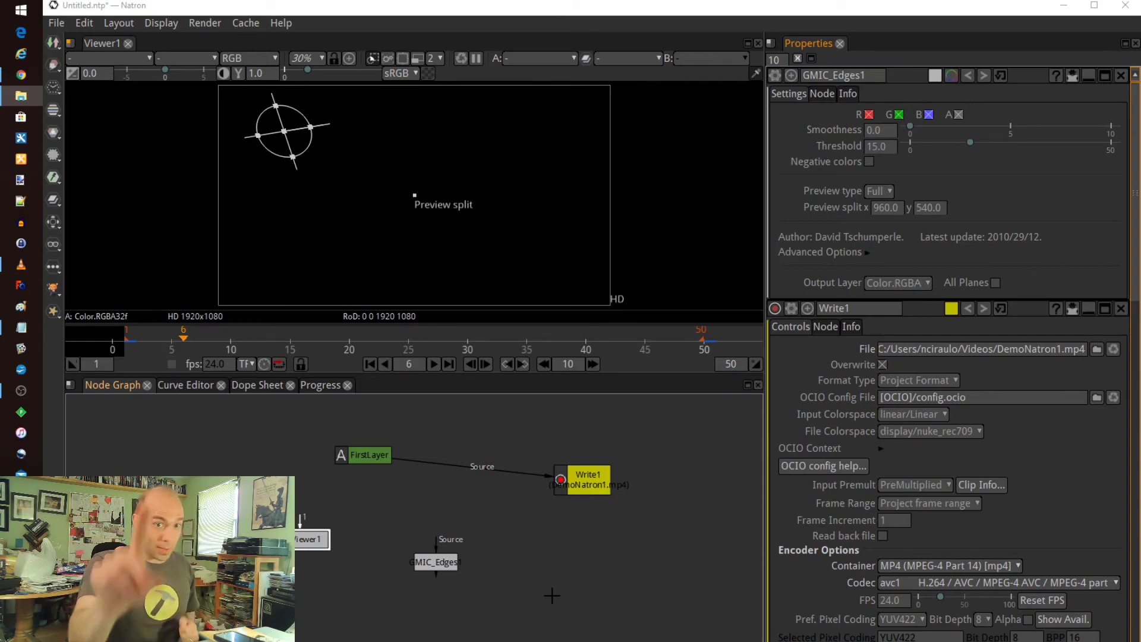
- Bring Chrome back and switch to the Kdenlive Refactoring Roadmap tab
{"action": "left_click", "coordinate": [20, 76]}
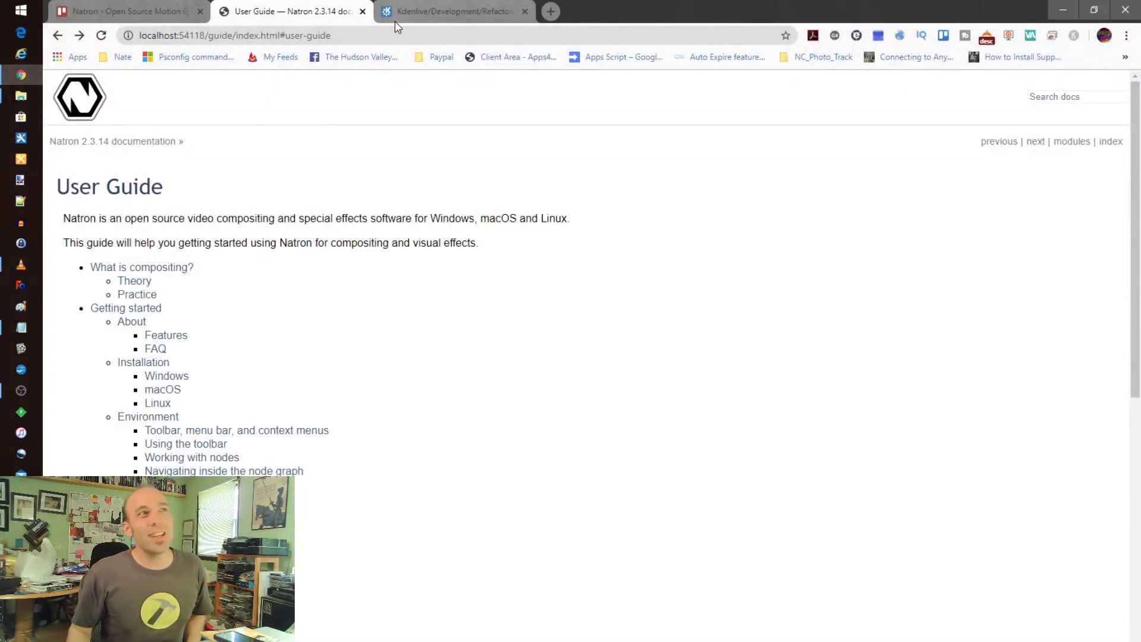
{"action": "left_click", "coordinate": [402, 11]}
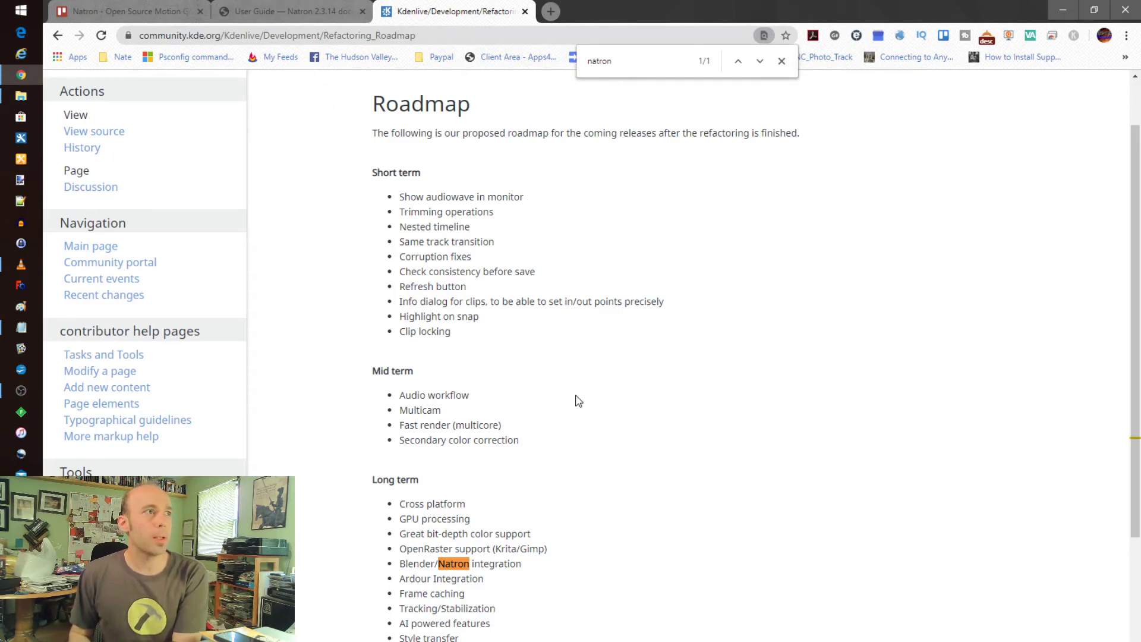
{"action": "left_click_drag", "start_coordinate": [524, 570], "coordinate": [438, 564]}
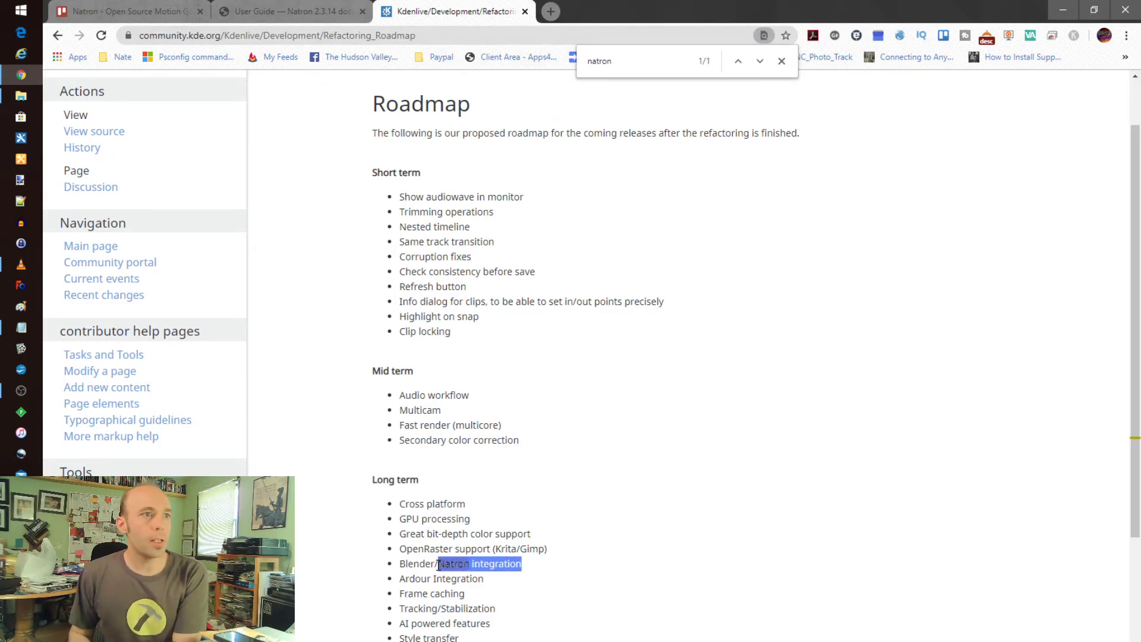
{"action": "left_click", "coordinate": [585, 569]}
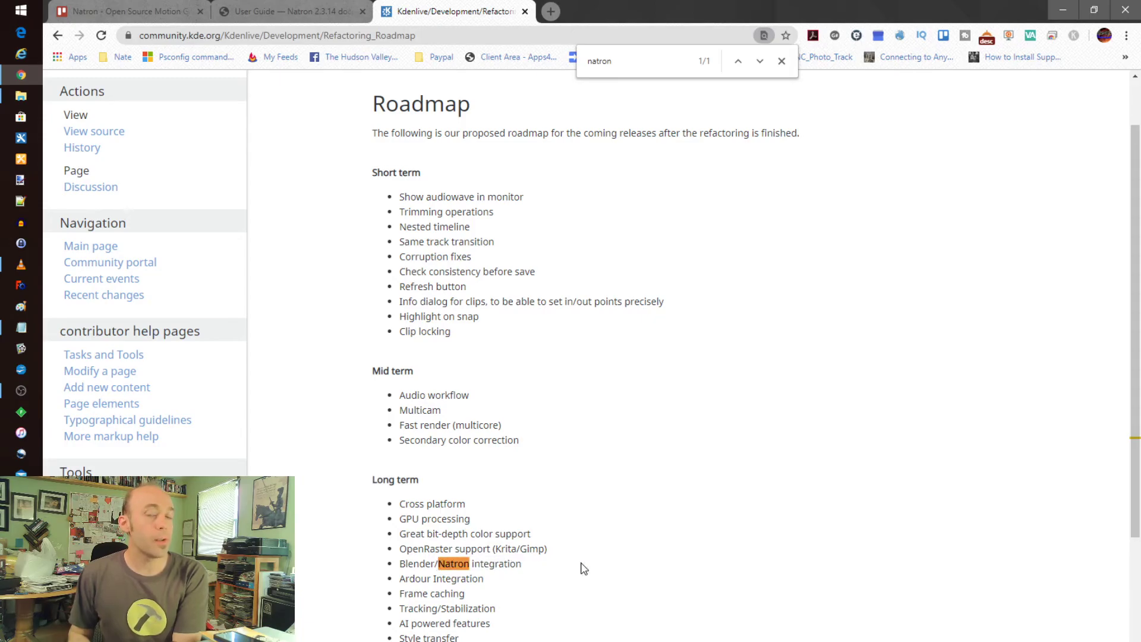